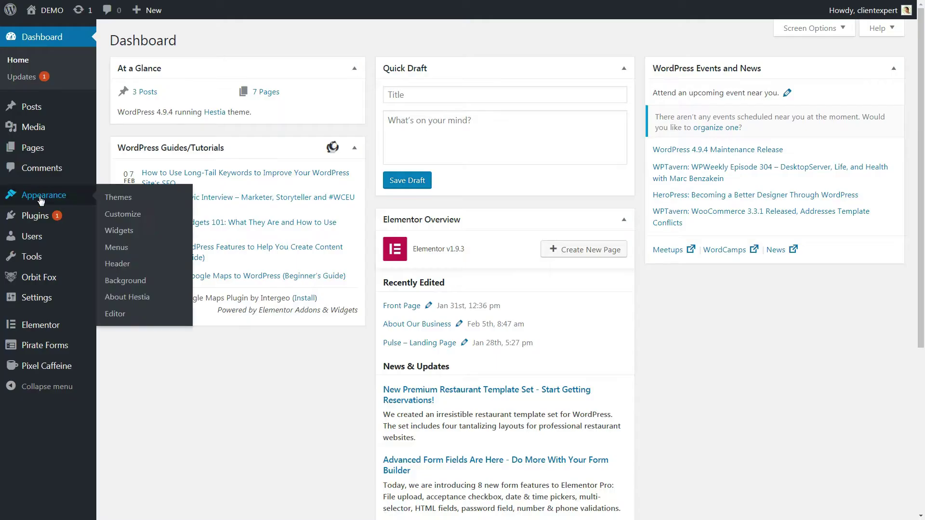
# Step: Open Appearance > Menus with CSS Classes checked in Screen Options
pyautogui.click(120, 248)
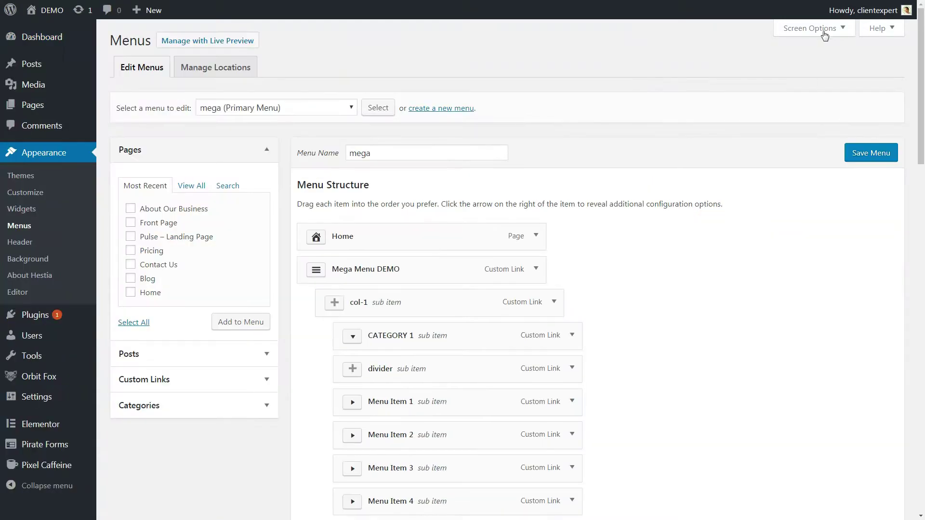
pyautogui.click(842, 27)
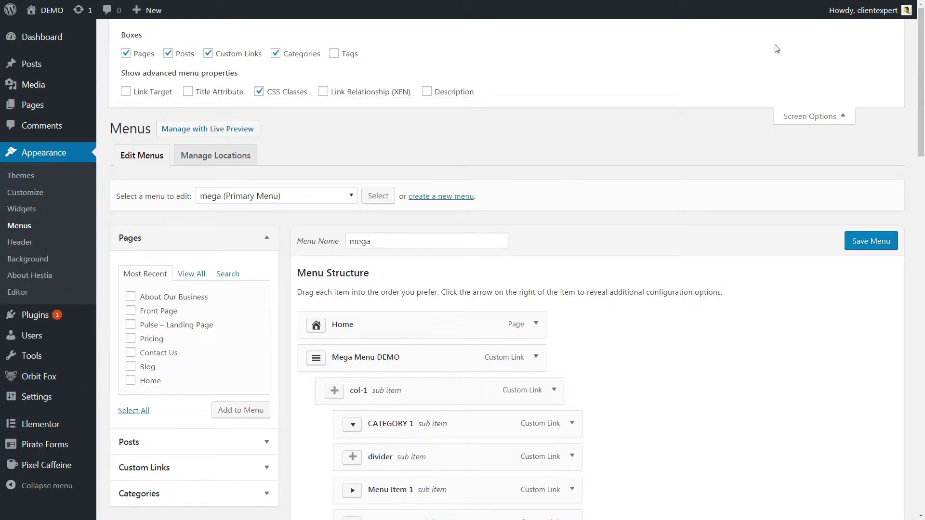
pyautogui.click(260, 94)
pyautogui.click(260, 92)
pyautogui.click(822, 118)
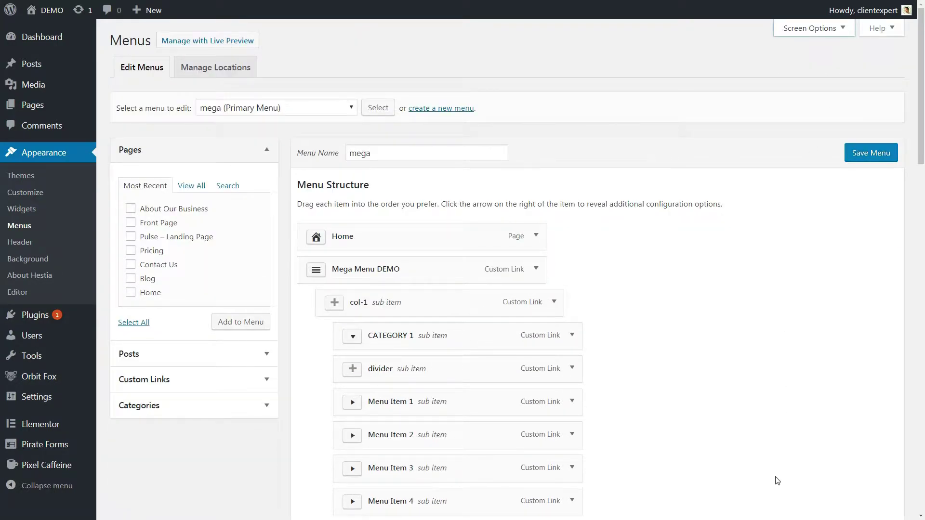
pyautogui.scroll(-2, 701, 374)
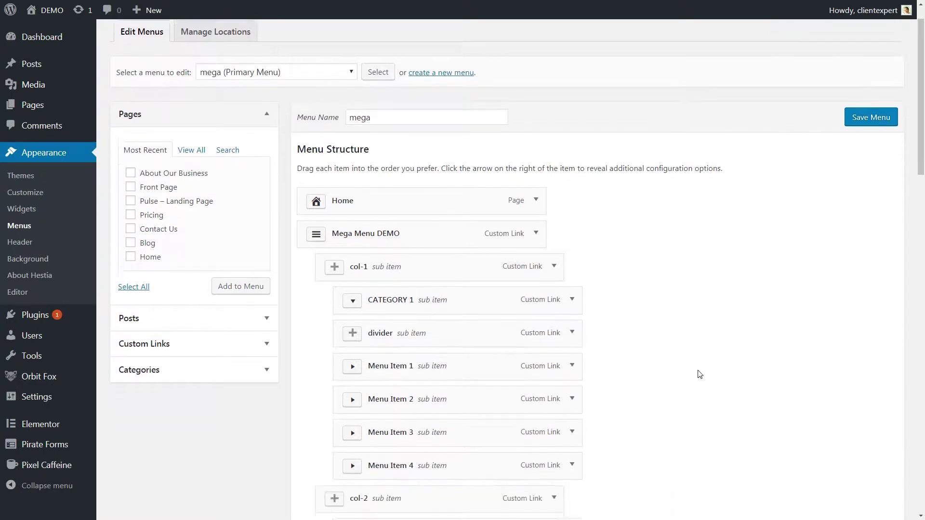
pyautogui.scroll(2, 701, 374)
# Step: Create a new menu named 'Mega Menu'
pyautogui.click(384, 153)
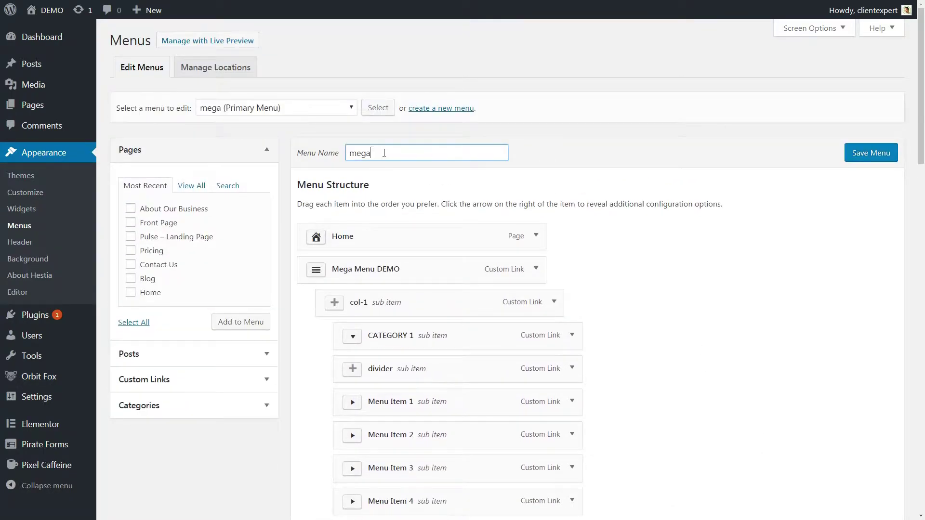
pyautogui.click(432, 109)
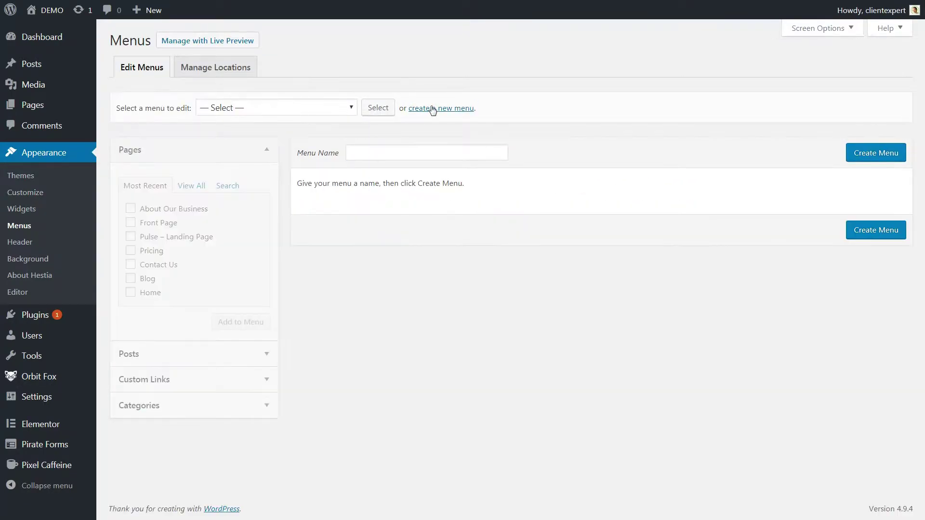
pyautogui.click(380, 153)
pyautogui.write('Mega Menu')
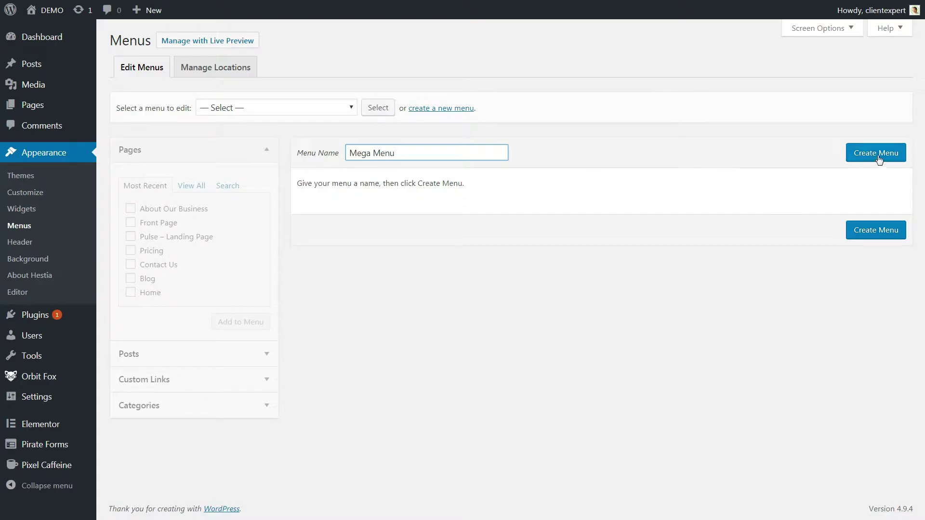
pyautogui.click(878, 155)
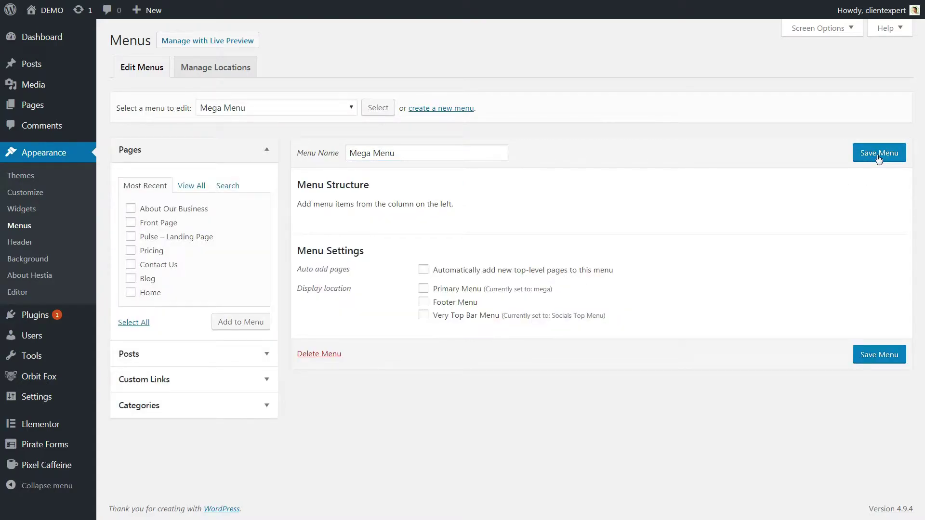
# Step: Add a MENU custom link pointing to # and expand its settings for a CSS class
pyautogui.click(271, 378)
pyautogui.click(219, 241)
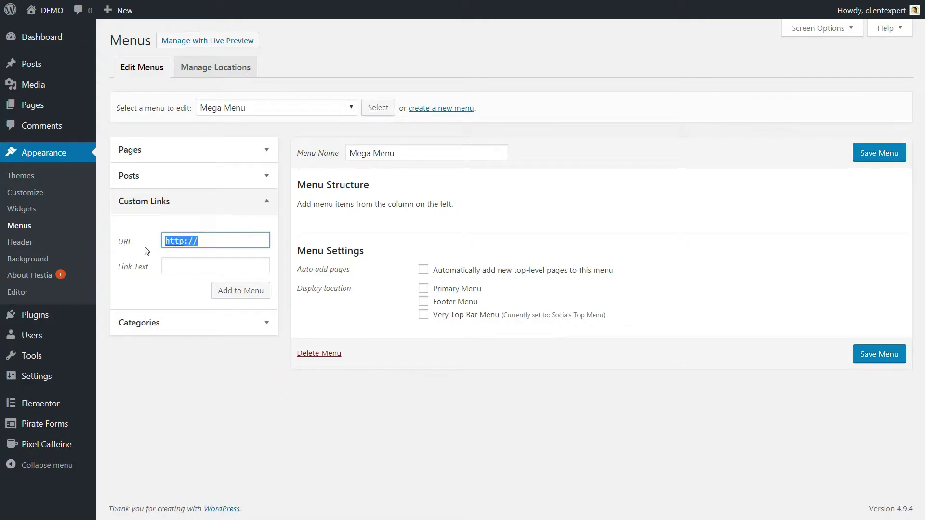
pyautogui.write('#')
pyautogui.click(168, 265)
pyautogui.write('NENU')
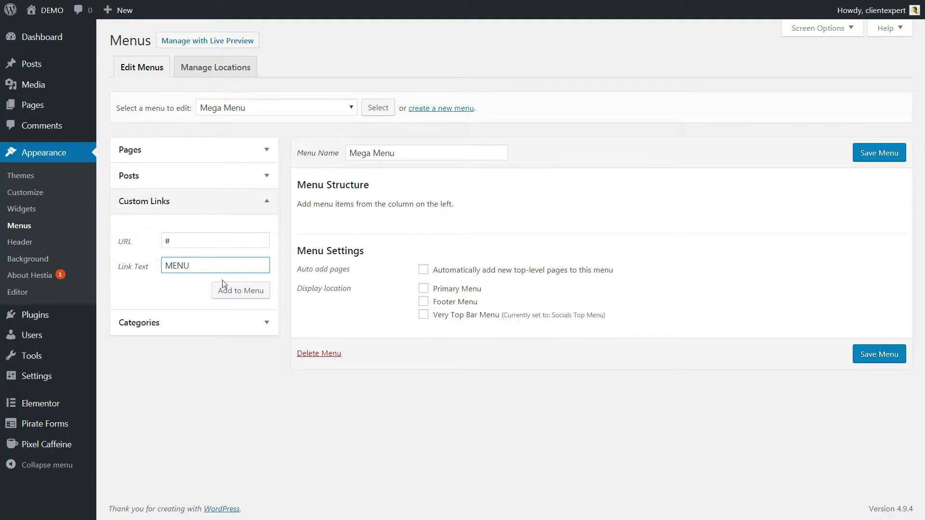
pyautogui.click(229, 289)
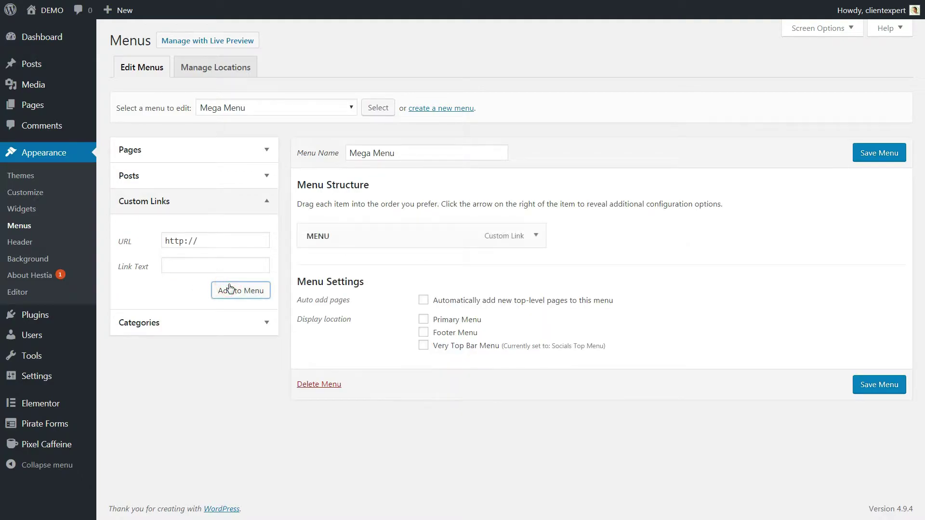
pyautogui.click(536, 236)
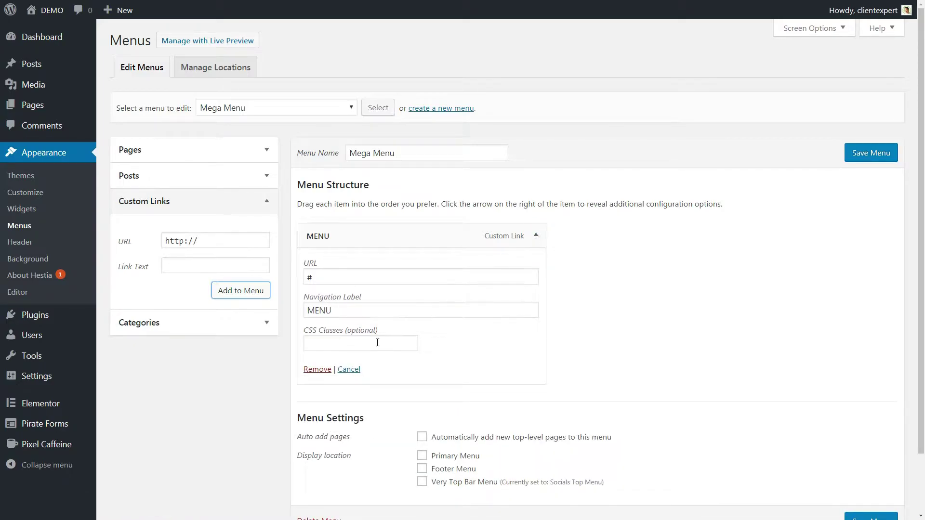
pyautogui.click(361, 343)
# Step: Give MENU the hestia-megamenu class, add a col-1 link to #, and save
pyautogui.write('hestia-mega')
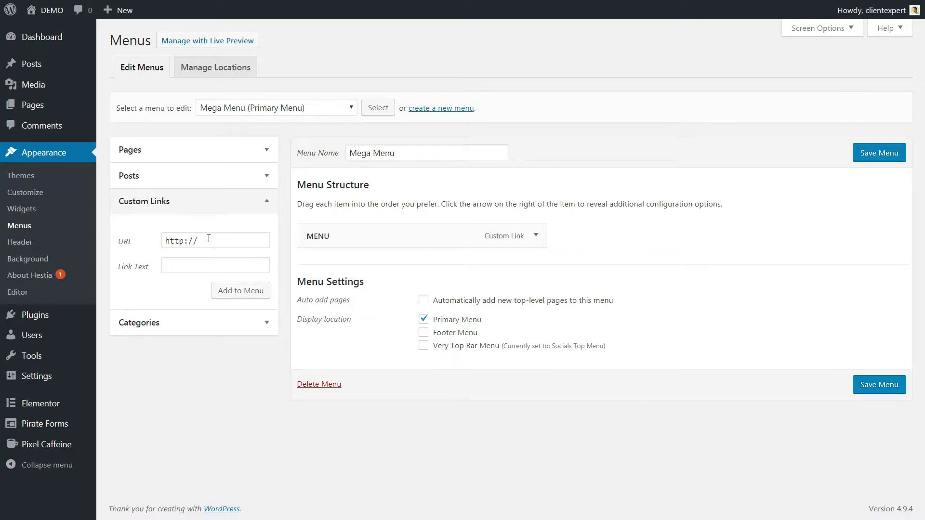
pyautogui.moveTo(208, 239); pyautogui.dragTo(161, 244)
pyautogui.write('#')
pyautogui.click(169, 265)
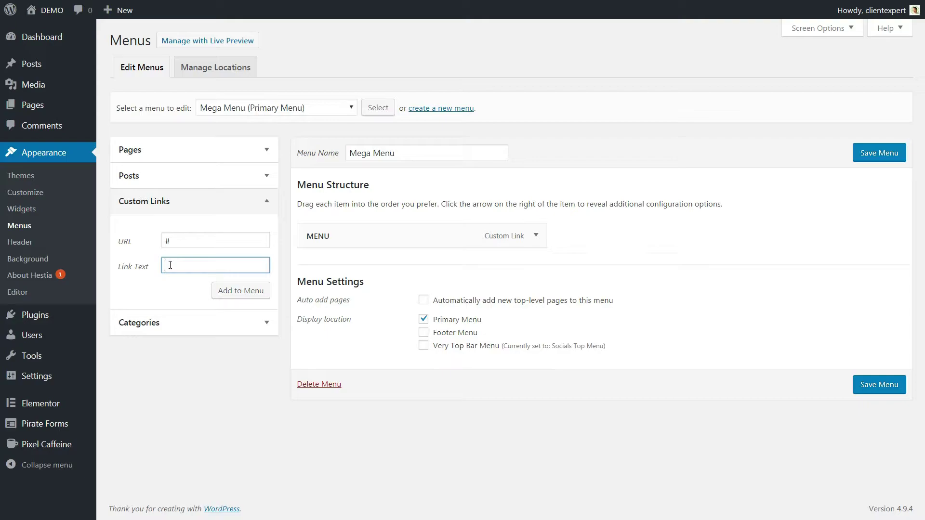
pyautogui.write('col-1')
pyautogui.click(231, 291)
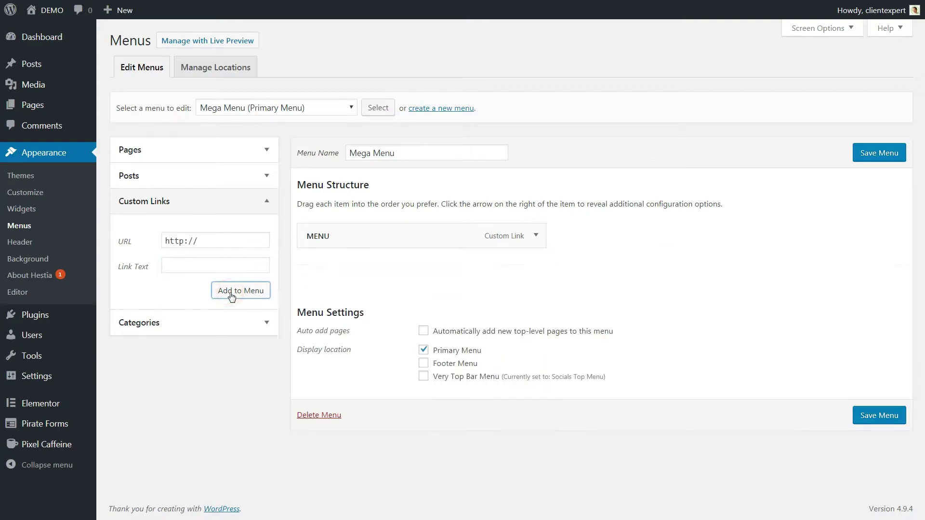
pyautogui.click(875, 153)
pyautogui.moveTo(35, 315)
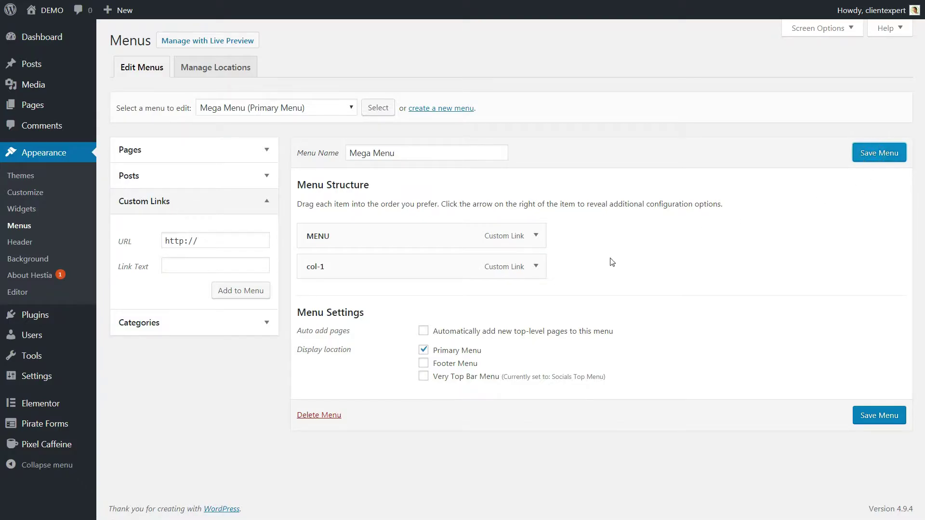
# Step: Search plugins for 'nav menu item duplicator' and confirm it is already active
pyautogui.click(134, 334)
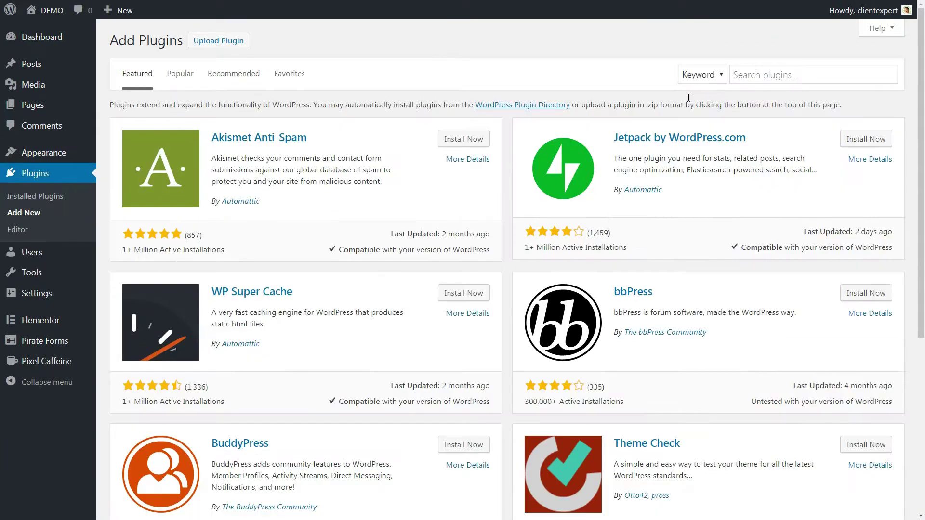
pyautogui.click(739, 76)
pyautogui.write('nav menu item duplicator')
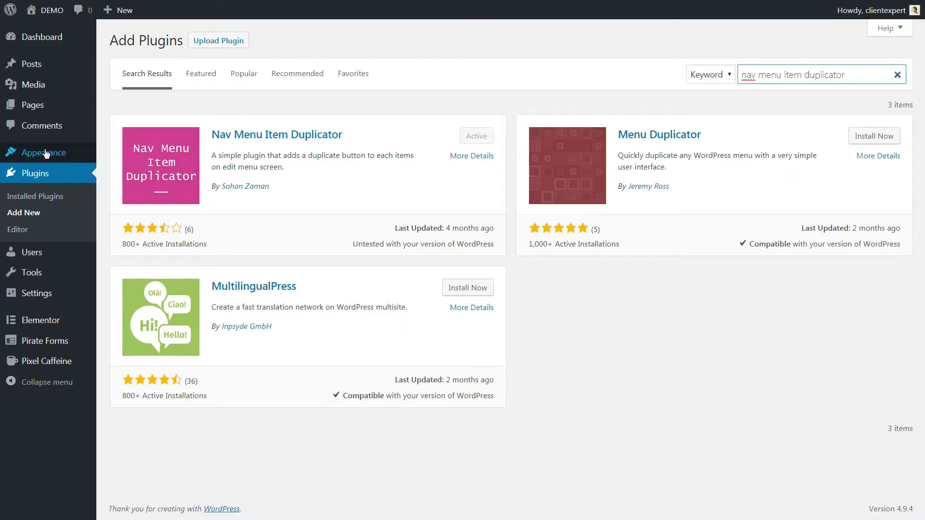
pyautogui.click(115, 205)
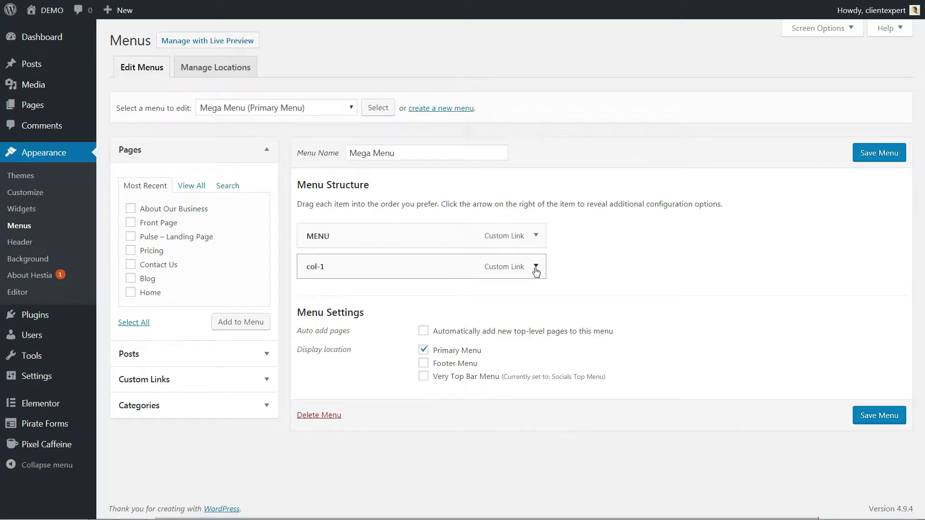
# Step: Give col-1 the hestia-m-colm class and duplicate it into col-2
pyautogui.click(536, 266)
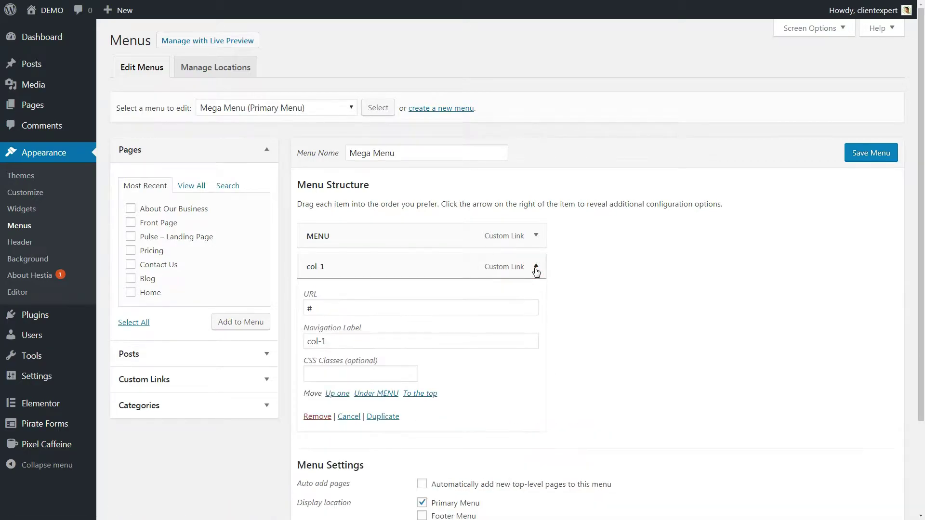
pyautogui.click(340, 375)
pyautogui.write('hestia-m-col')
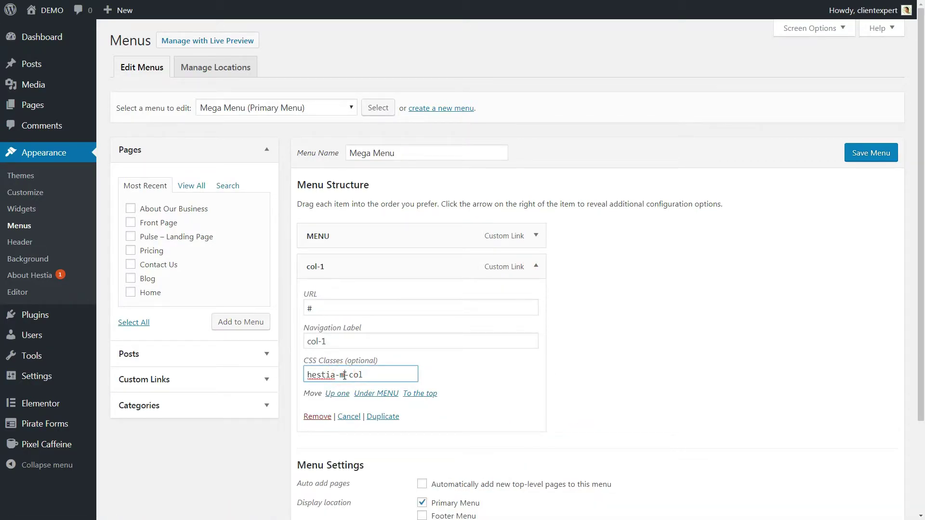
pyautogui.write('m')
pyautogui.click(384, 417)
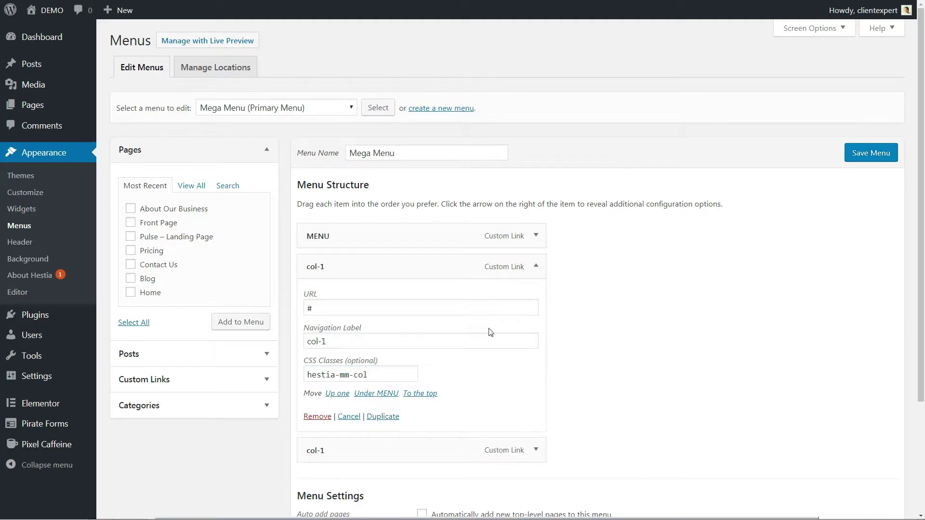
pyautogui.click(535, 266)
pyautogui.click(535, 298)
pyautogui.click(332, 371)
pyautogui.press('BackSpace')
pyautogui.write('2')
# Step: Duplicate the column item further into col-3 and col-4
pyautogui.click(536, 297)
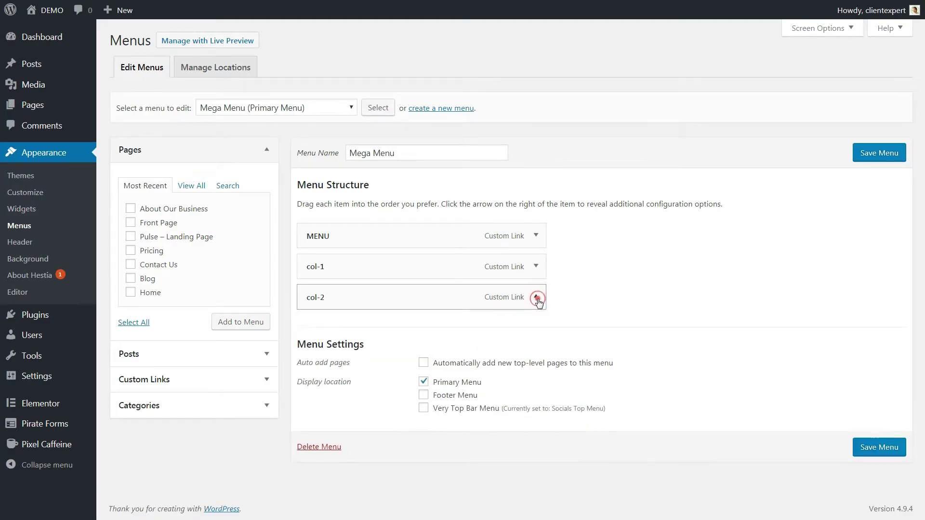
pyautogui.click(373, 446)
pyautogui.click(538, 299)
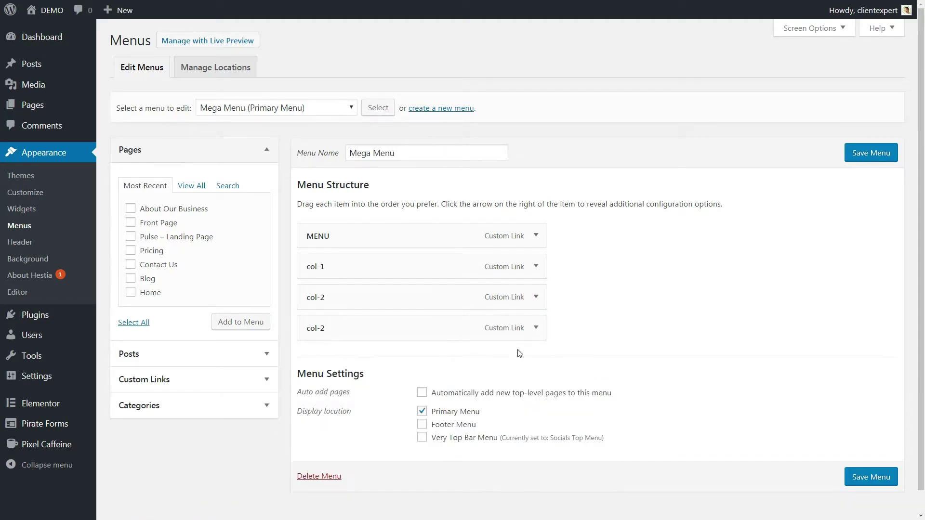
pyautogui.click(536, 328)
pyautogui.click(350, 404)
pyautogui.click(383, 478)
pyautogui.click(536, 328)
pyautogui.click(536, 359)
pyautogui.click(345, 431)
pyautogui.press('BackSpace')
pyautogui.write('4')
pyautogui.click(536, 359)
# Step: Nest col-1 through col-4 under MENU and save the Mega Menu
pyautogui.moveTo(350, 268)
pyautogui.mouseDown()
pyautogui.moveTo(371, 269)
pyautogui.moveTo(371, 293)
pyautogui.mouseUp()
pyautogui.moveTo(358, 324); pyautogui.dragTo(378, 324)
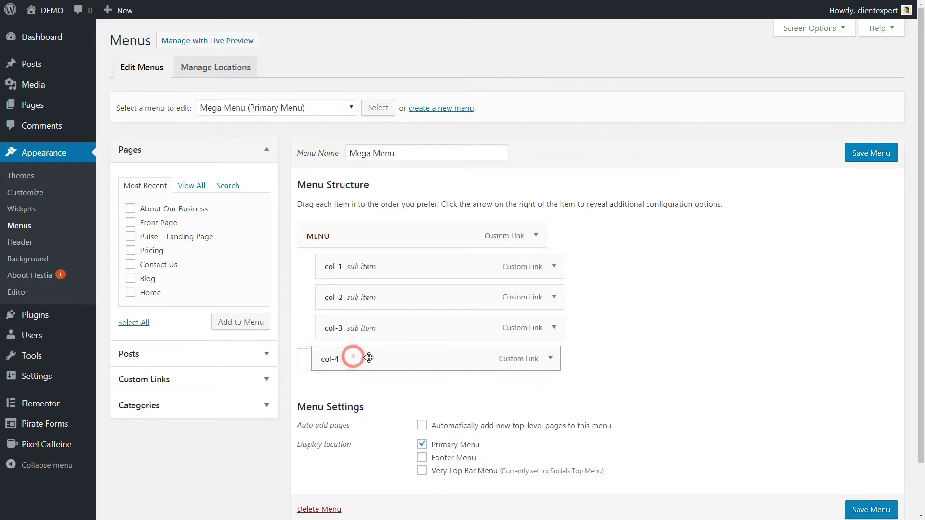
pyautogui.moveTo(355, 356); pyautogui.dragTo(373, 358)
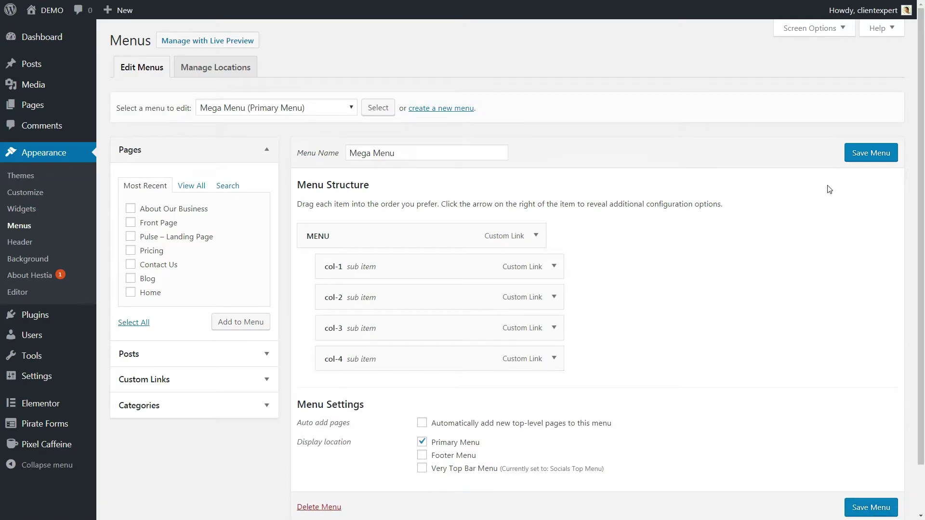
pyautogui.click(859, 152)
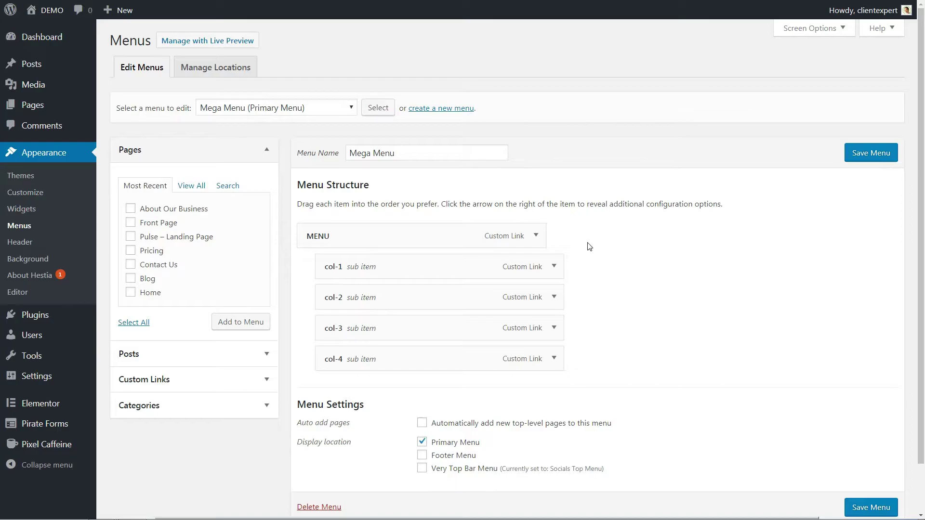
# Step: Fill in a new custom link with URL # and link text 'Category 1'
pyautogui.click(268, 384)
pyautogui.doubleClick(211, 244)
pyautogui.write('#')
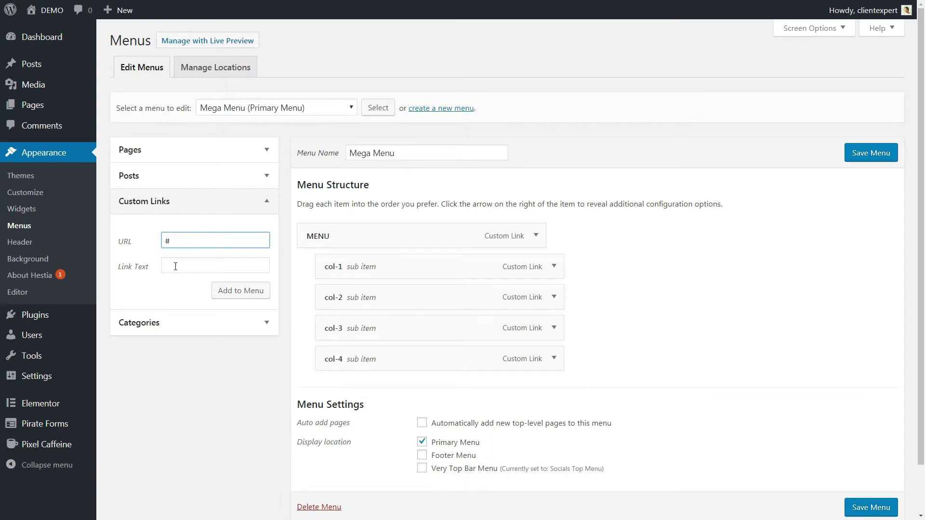
pyautogui.click(175, 266)
pyautogui.write('category 1')
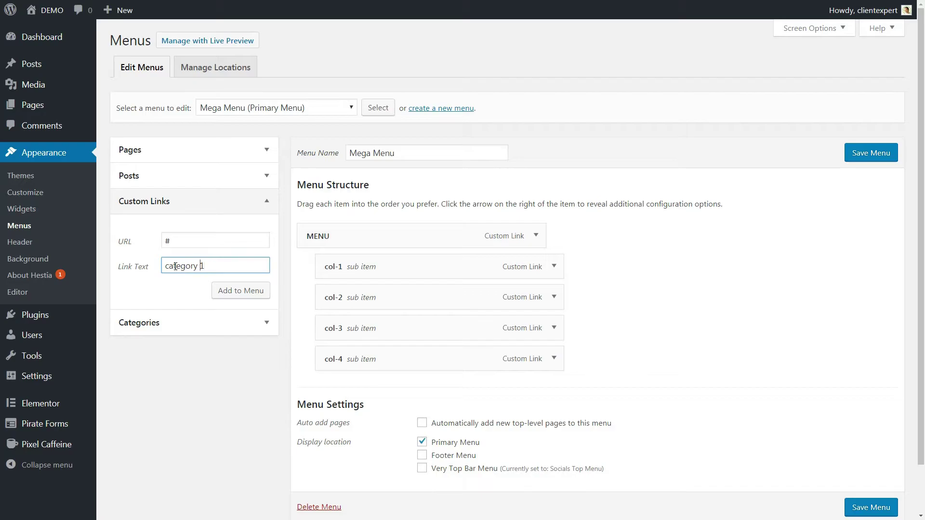
pyautogui.press('BackSpace')
pyautogui.write('C')
pyautogui.click(243, 295)
# Step: Add Category 1 to the menu with the hestia-mm-heading CSS class
pyautogui.click(243, 295)
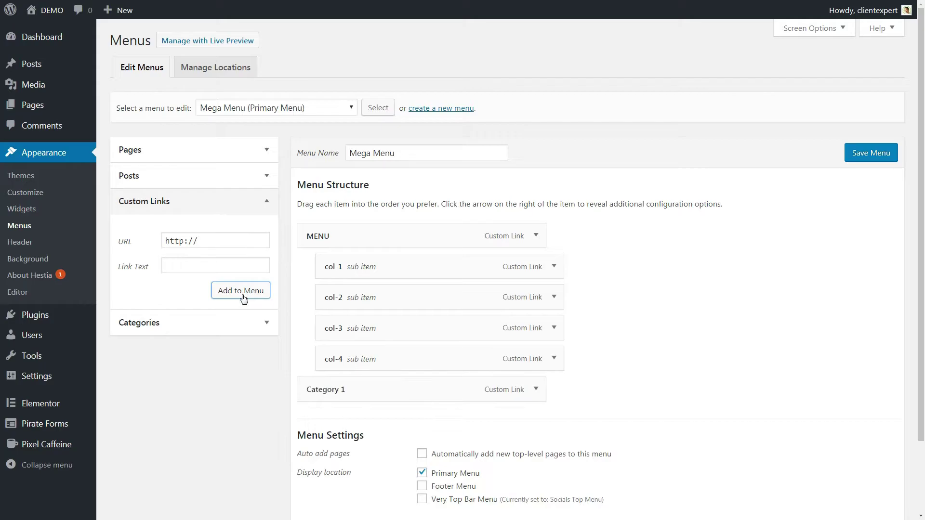
pyautogui.click(536, 389)
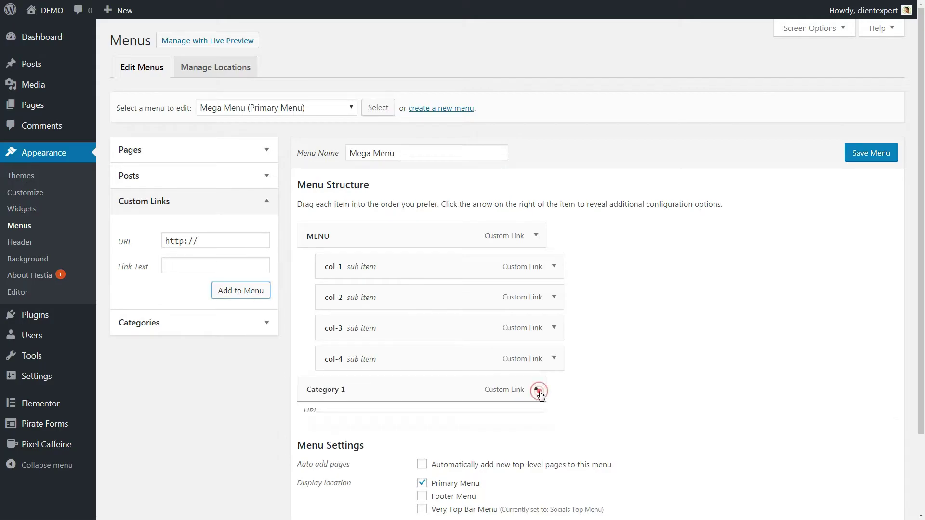
pyautogui.scroll(-2, 434, 395)
pyautogui.click(342, 398)
pyautogui.write('mm-heading')
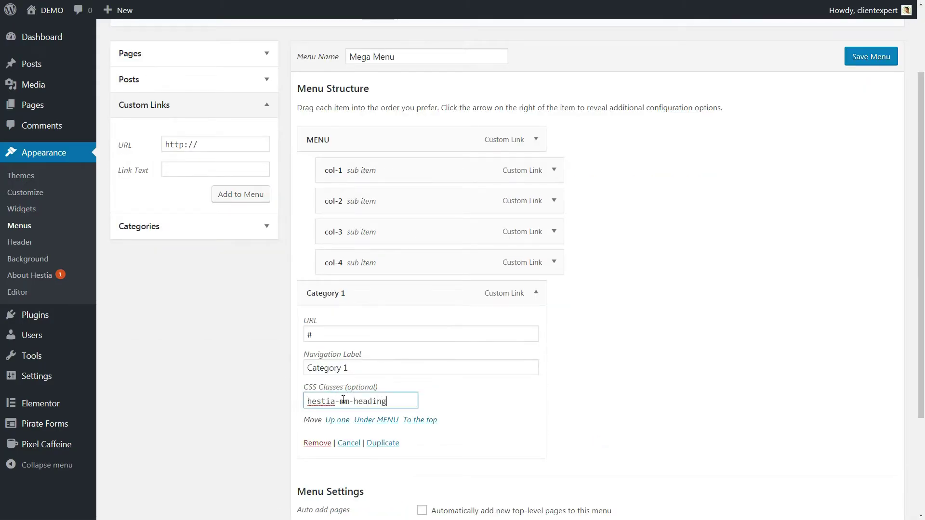
pyautogui.click(536, 293)
pyautogui.click(383, 443)
# Step: Duplicate Category 1 into Category 2, 3 and 4, removing a surplus copy
pyautogui.click(536, 293)
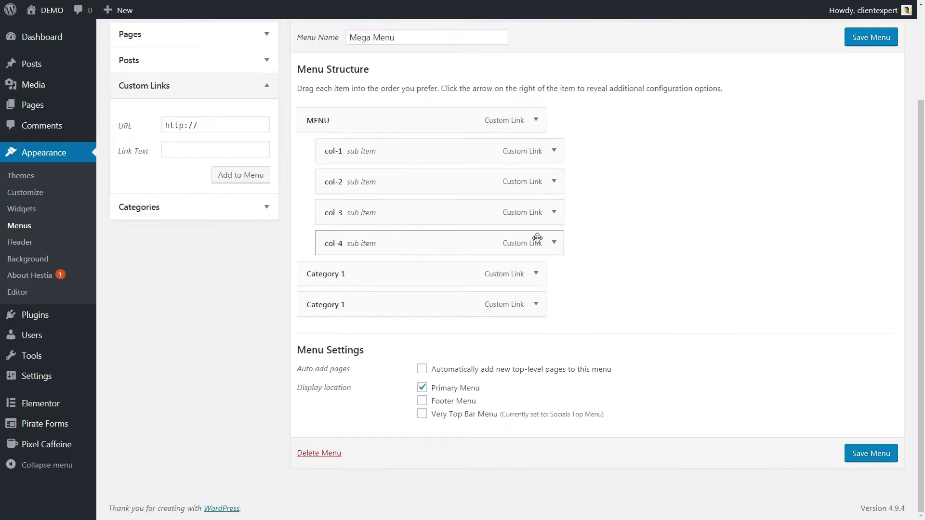
pyautogui.press('BackSpace')
pyautogui.write('2')
pyautogui.click(383, 484)
pyautogui.click(536, 336)
pyautogui.write('3')
pyautogui.scroll(-2, 376, 450)
pyautogui.click(382, 420)
pyautogui.click(536, 301)
pyautogui.write('4')
pyautogui.click(382, 450)
pyautogui.click(538, 302)
pyautogui.click(536, 332)
pyautogui.click(317, 480)
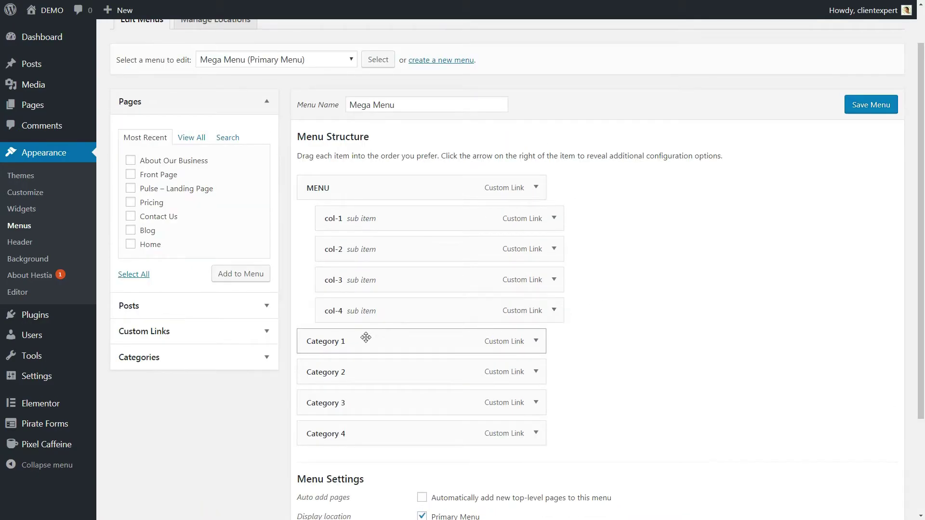
# Step: Nest Categories 1–4 under col-1 through col-4 and save the Mega Menu
pyautogui.moveTo(366, 338); pyautogui.dragTo(385, 239)
pyautogui.moveTo(361, 371); pyautogui.dragTo(379, 301)
pyautogui.moveTo(377, 404)
pyautogui.mouseDown()
pyautogui.moveTo(395, 355)
pyautogui.moveTo(397, 374)
pyautogui.mouseUp()
pyautogui.moveTo(369, 434)
pyautogui.mouseDown()
pyautogui.moveTo(401, 417)
pyautogui.moveTo(433, 433)
pyautogui.mouseUp()
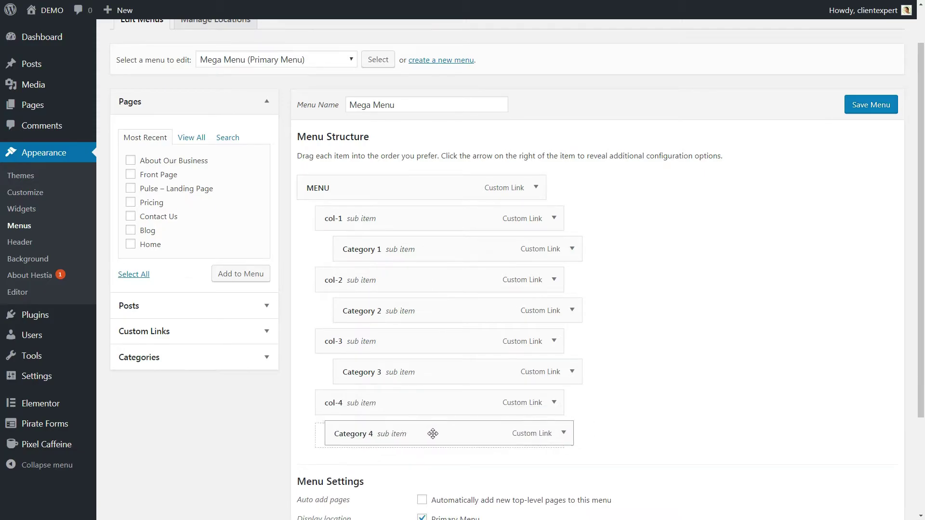
pyautogui.moveTo(433, 433); pyautogui.dragTo(438, 434)
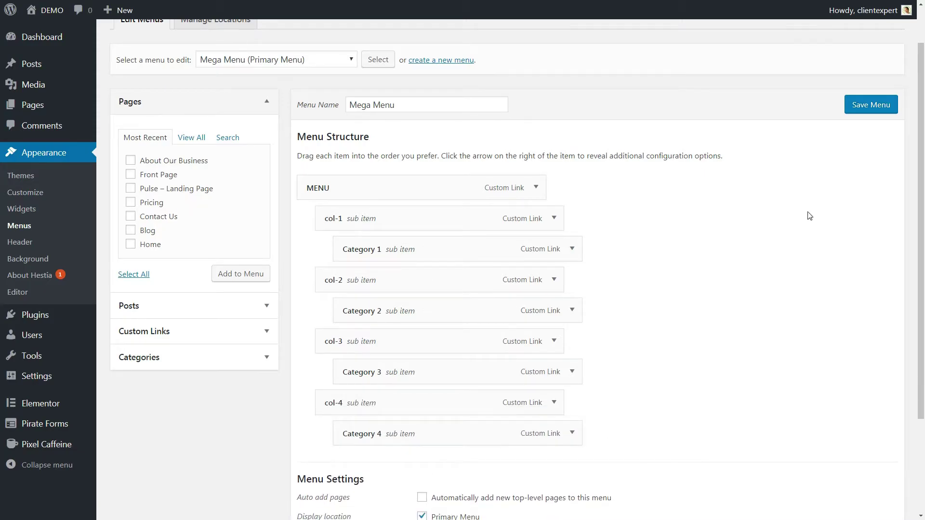
pyautogui.click(861, 110)
# Step: Add a 'divider' custom link pointing to # to the Mega Menu
pyautogui.click(52, 33)
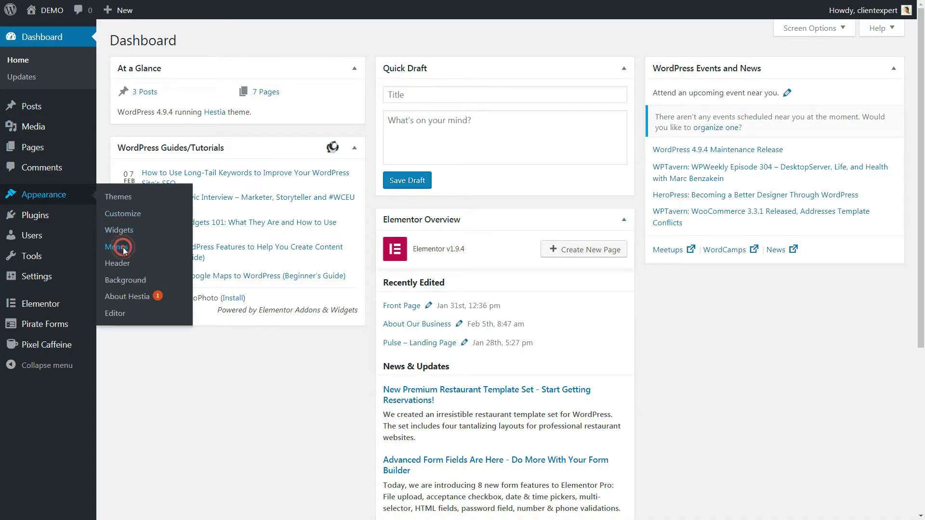
pyautogui.click(123, 249)
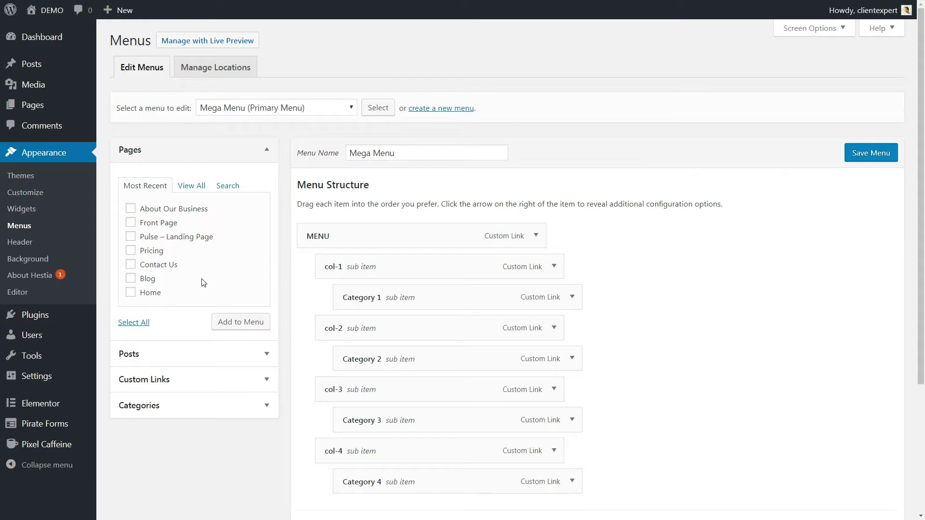
pyautogui.click(263, 376)
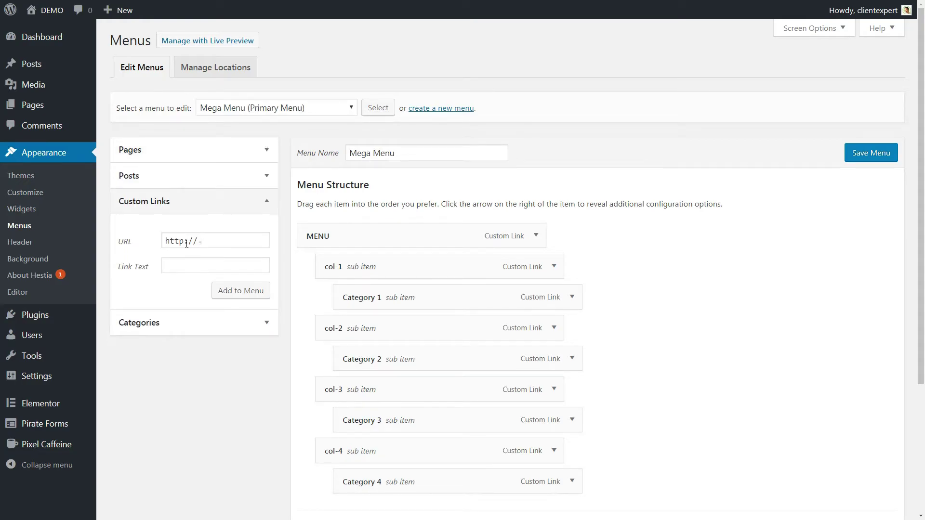
pyautogui.moveTo(200, 242); pyautogui.dragTo(159, 249)
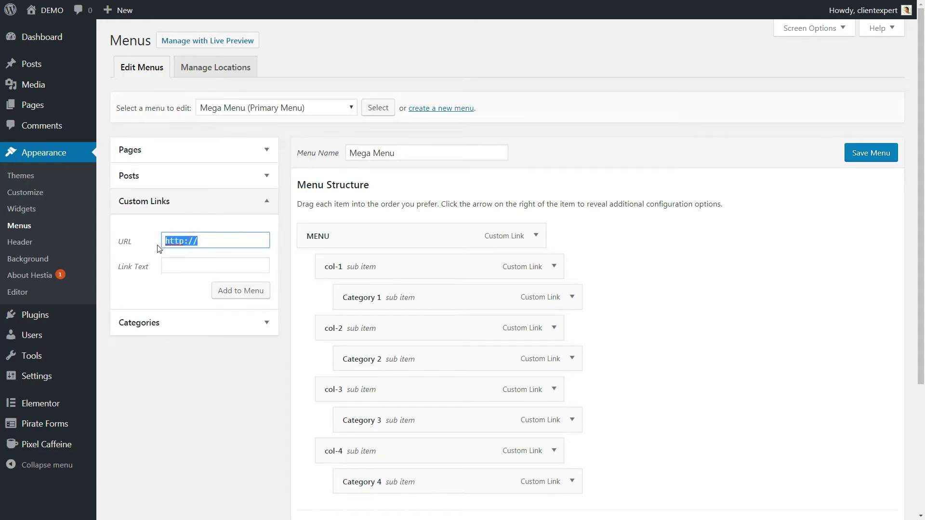
pyautogui.write('#')
pyautogui.click(180, 265)
pyautogui.write('divider')
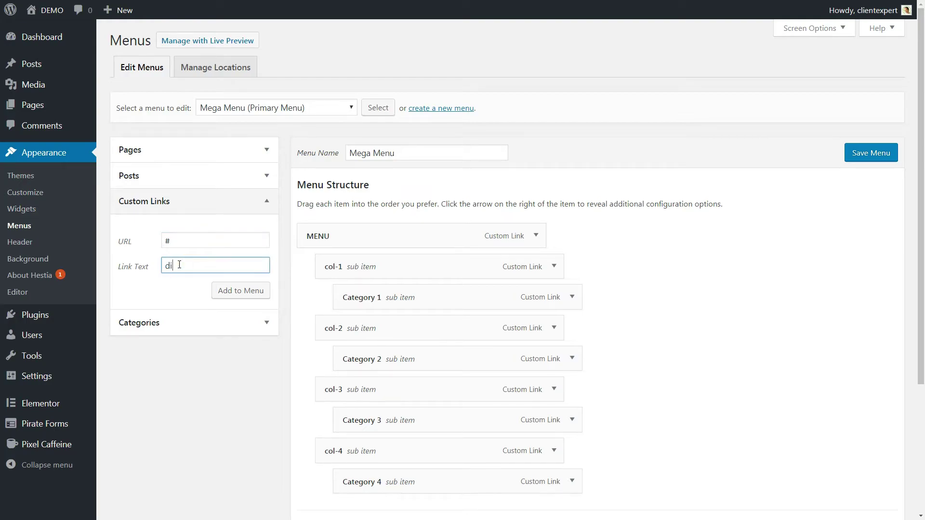
pyautogui.click(241, 290)
# Step: Duplicate the divider and place a copy under each of Categories 1–4
pyautogui.scroll(-2, 538, 380)
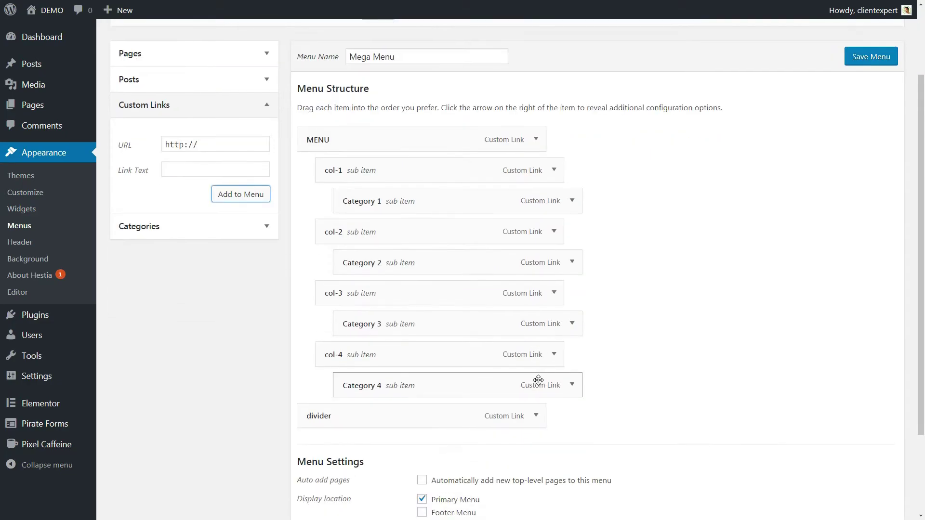
pyautogui.click(537, 416)
pyautogui.scroll(-3, 537, 420)
pyautogui.click(376, 424)
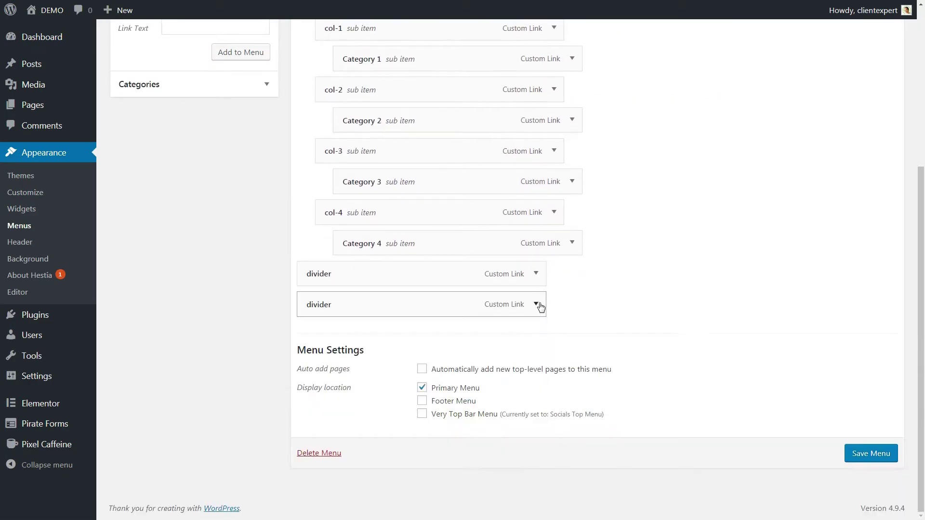
pyautogui.click(538, 302)
pyautogui.click(536, 331)
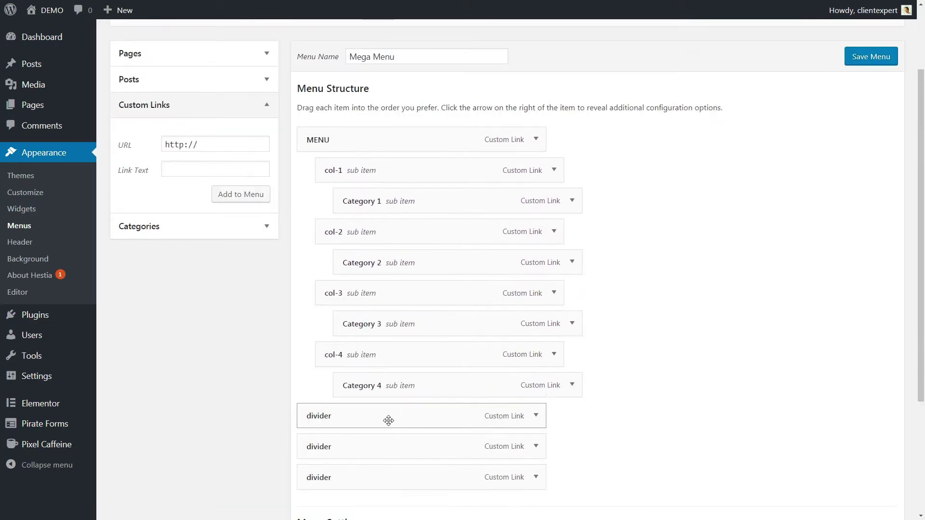
pyautogui.moveTo(386, 421)
pyautogui.mouseDown()
pyautogui.moveTo(421, 228)
pyautogui.moveTo(429, 236)
pyautogui.mouseUp()
pyautogui.moveTo(414, 447); pyautogui.dragTo(447, 325)
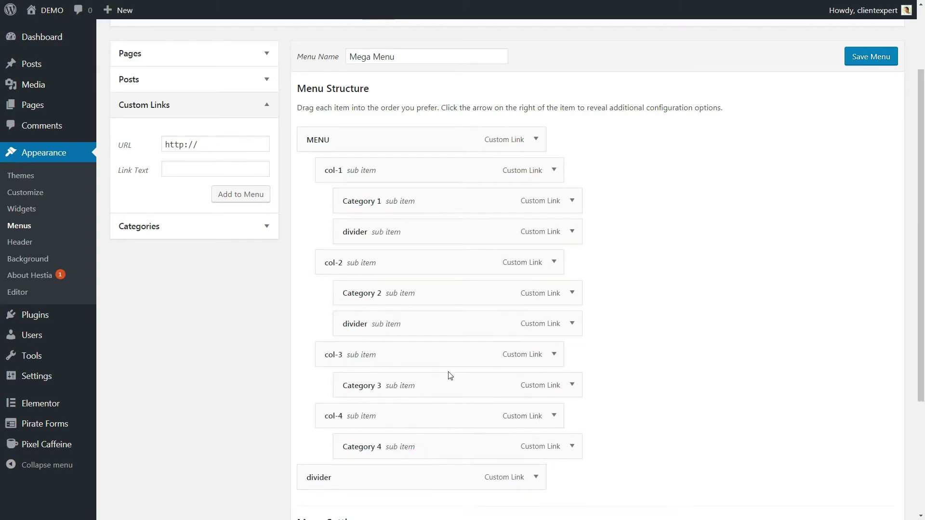
pyautogui.moveTo(430, 506); pyautogui.dragTo(442, 417)
pyautogui.scroll(-2, 481, 367)
pyautogui.click(572, 326)
pyautogui.click(410, 516)
pyautogui.scroll(-2, 458, 337)
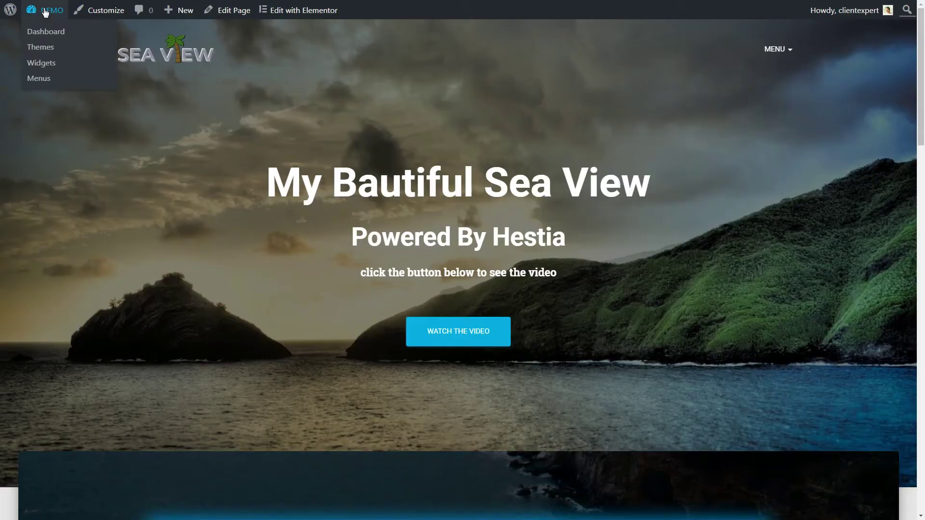
# Step: Add a 'Menu Item 1' custom link pointing to # to the Mega Menu
pyautogui.click(45, 79)
pyautogui.click(251, 376)
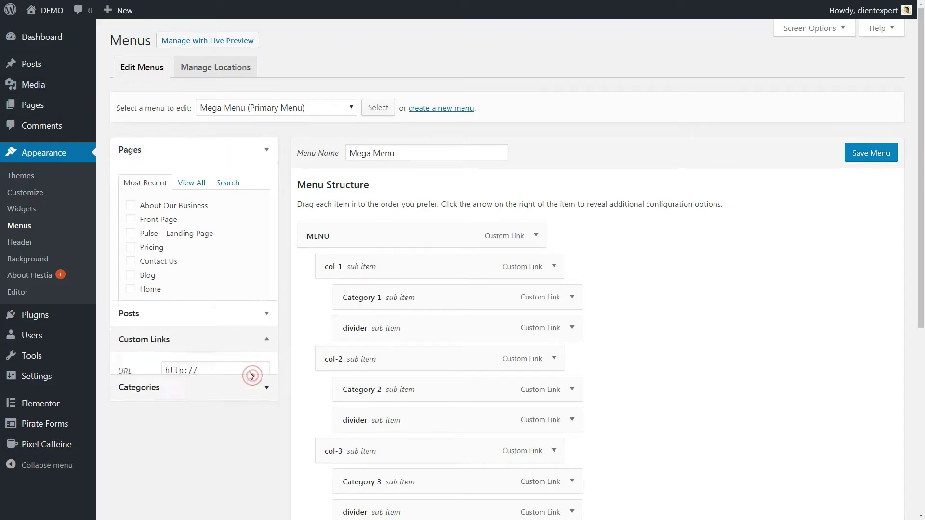
pyautogui.tripleClick(206, 240)
pyautogui.write('#')
pyautogui.click(186, 265)
pyautogui.write('Menu Item 1')
pyautogui.click(259, 296)
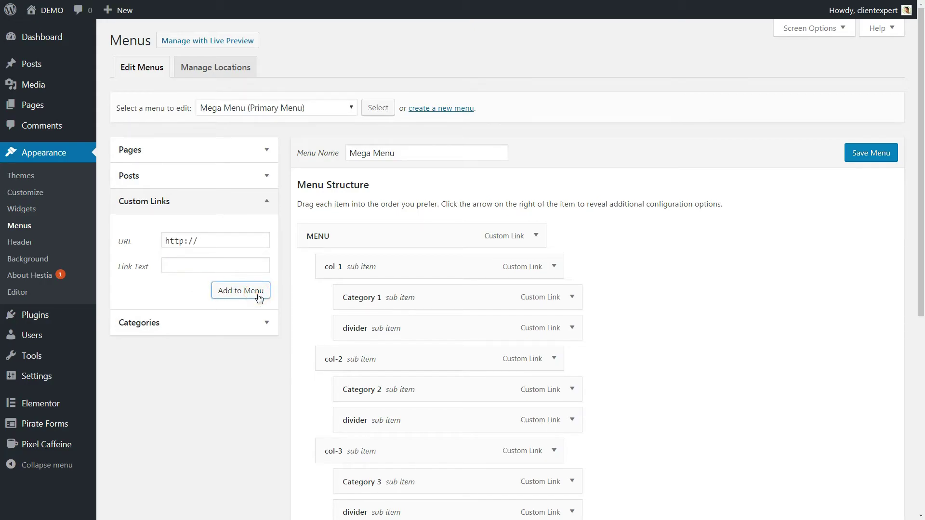
# Step: Nest Menu Item 1 under col-1 and save the Mega Menu
pyautogui.scroll(-7, 259, 299)
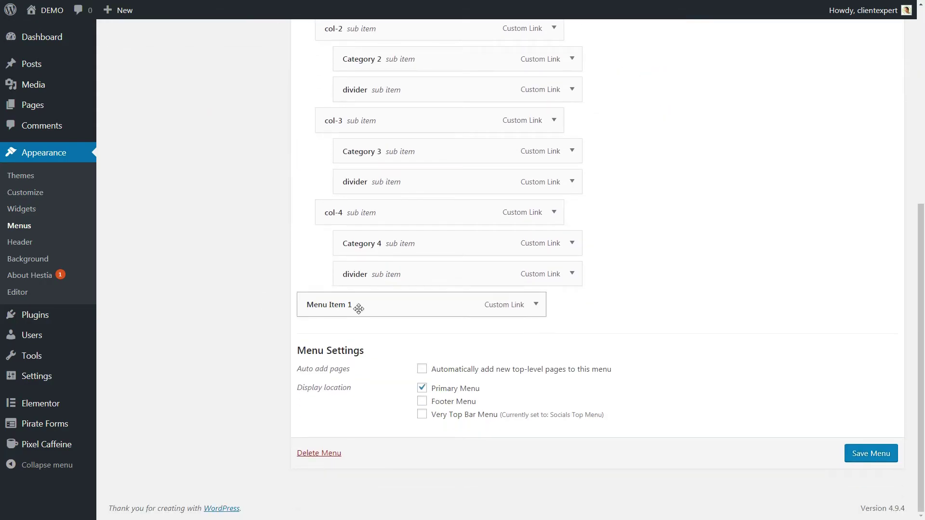
pyautogui.moveTo(369, 310)
pyautogui.mouseDown()
pyautogui.moveTo(391, 228)
pyautogui.moveTo(549, 279)
pyautogui.mouseUp()
pyautogui.click(572, 277)
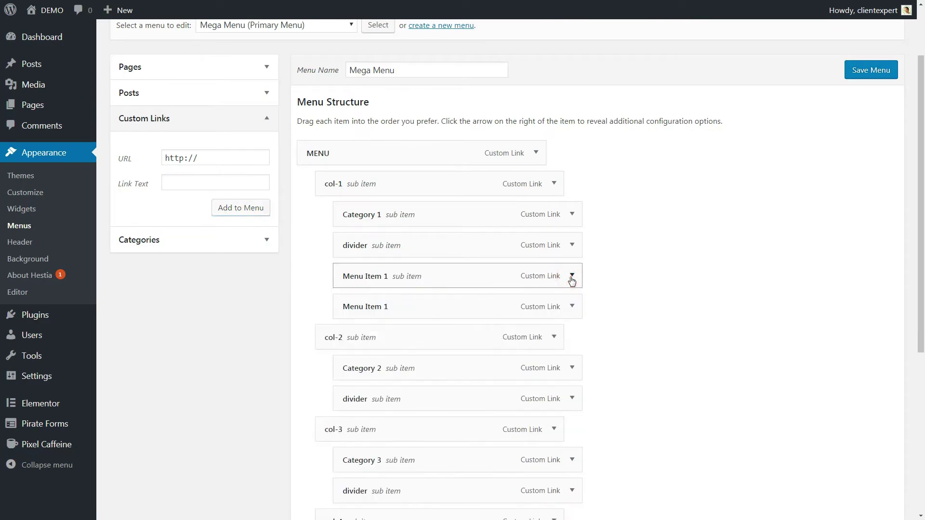
pyautogui.click(572, 306)
pyautogui.click(394, 380)
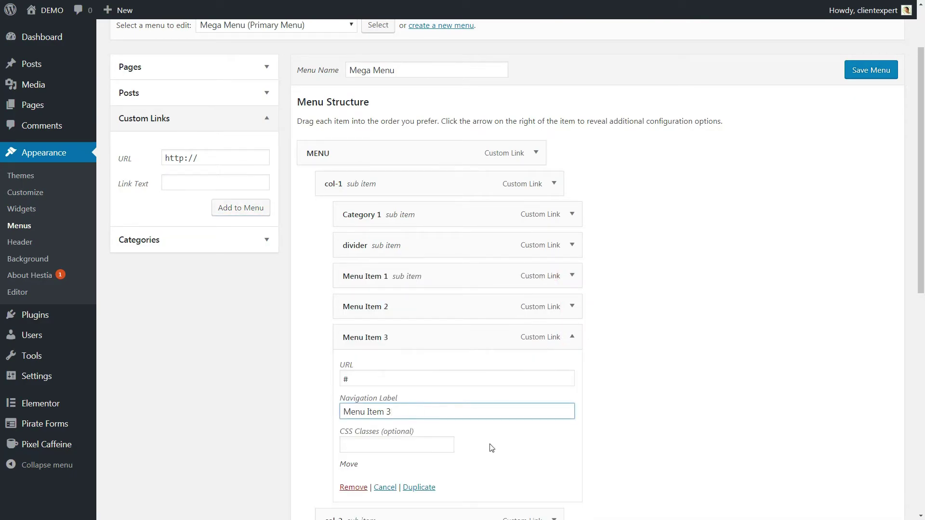
pyautogui.click(863, 453)
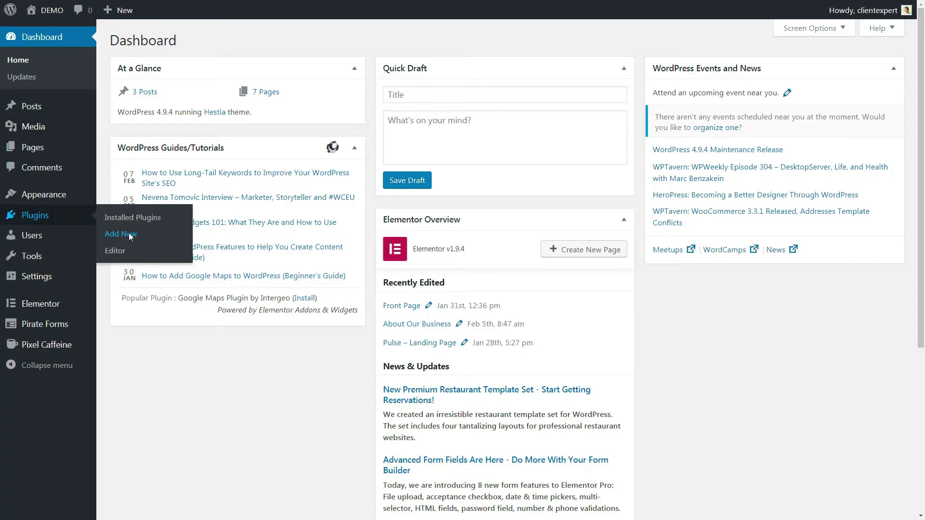
# Step: Search plugins for 'orbit fox' and activate Orbit Fox Companion
pyautogui.click(119, 233)
pyautogui.click(780, 73)
pyautogui.write('orbit fox')
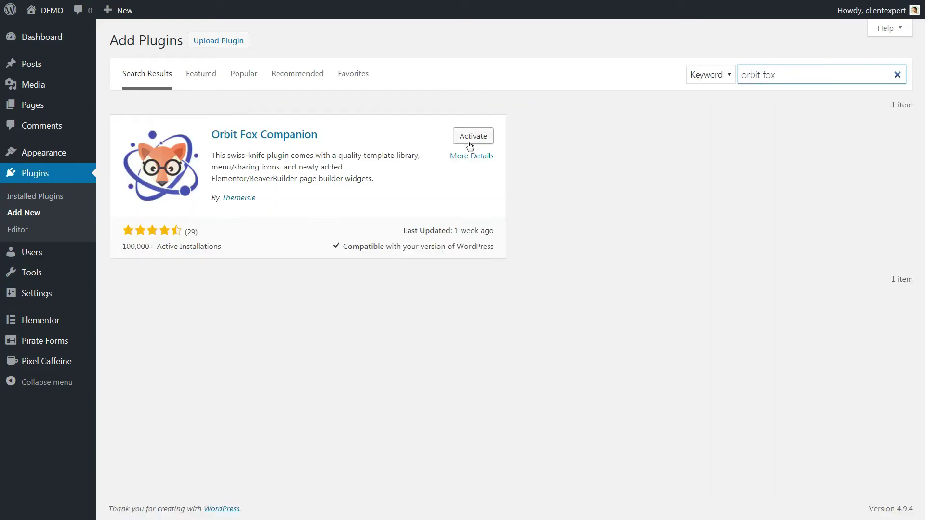
pyautogui.click(458, 144)
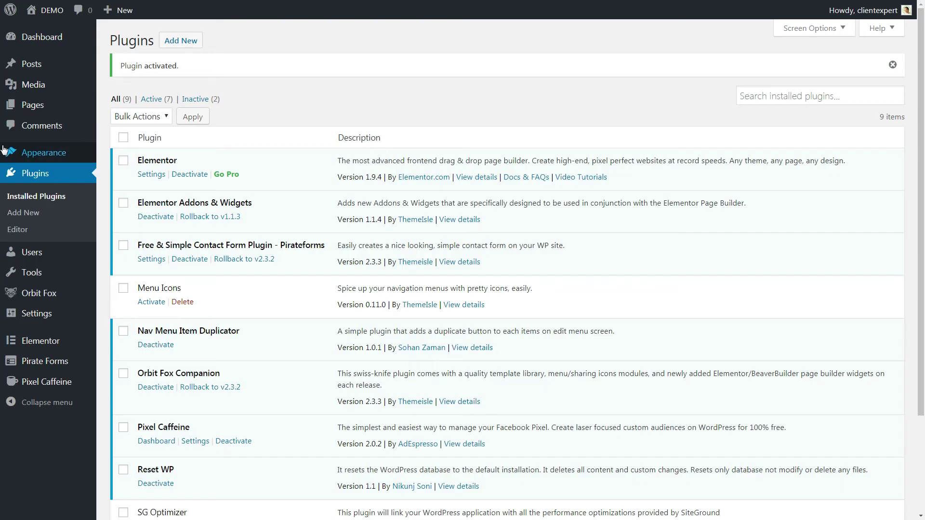
# Step: Give the Home item a house icon and the MENU item a bars icon
pyautogui.click(117, 205)
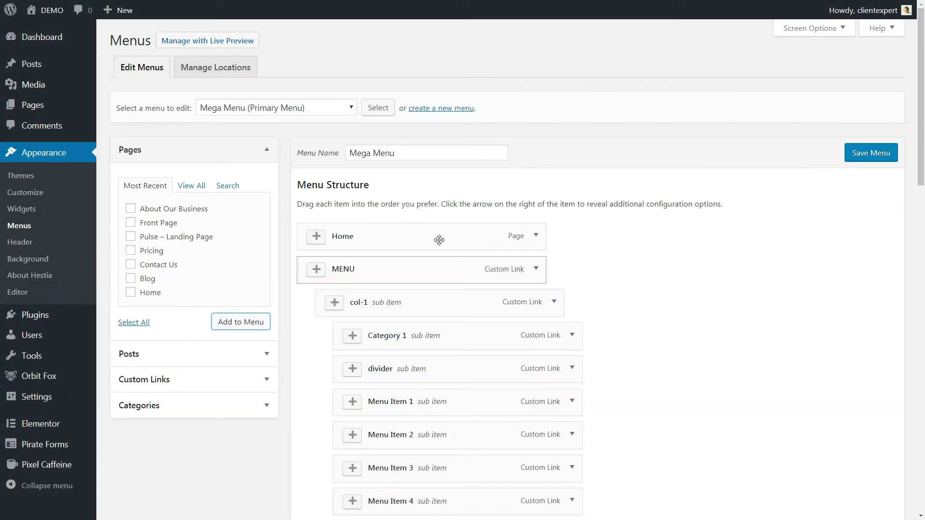
pyautogui.click(317, 237)
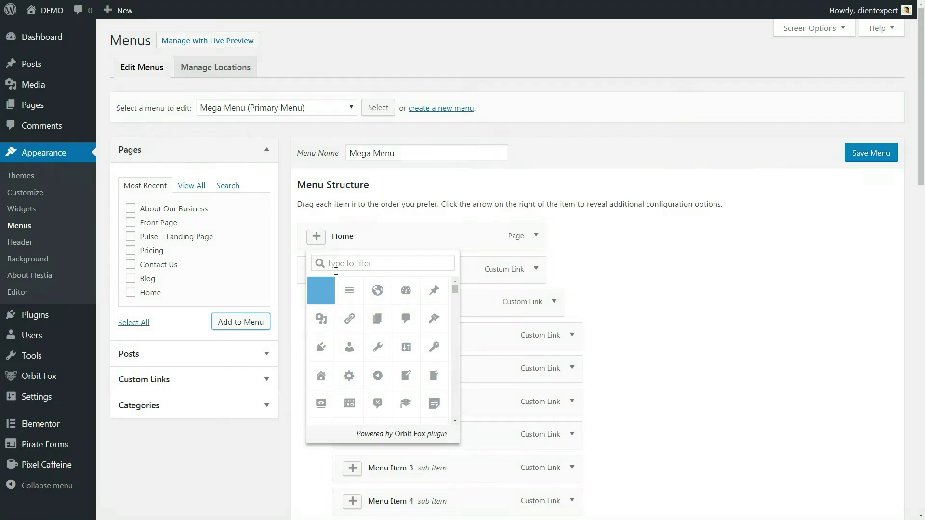
pyautogui.click(321, 375)
pyautogui.click(317, 270)
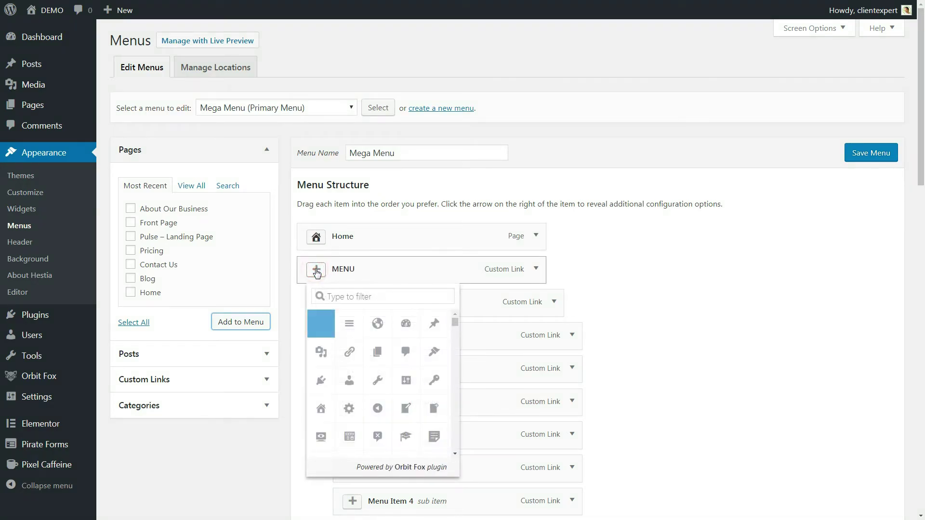
pyautogui.click(350, 326)
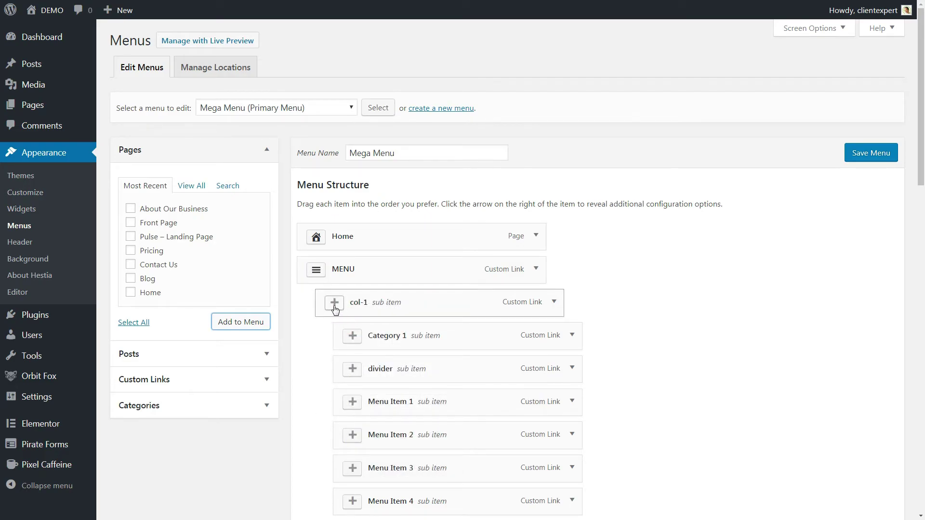
# Step: Filter the Orbit Fox icons for 'arr' and give col-1 an arrow icon
pyautogui.click(335, 303)
pyautogui.click(356, 330)
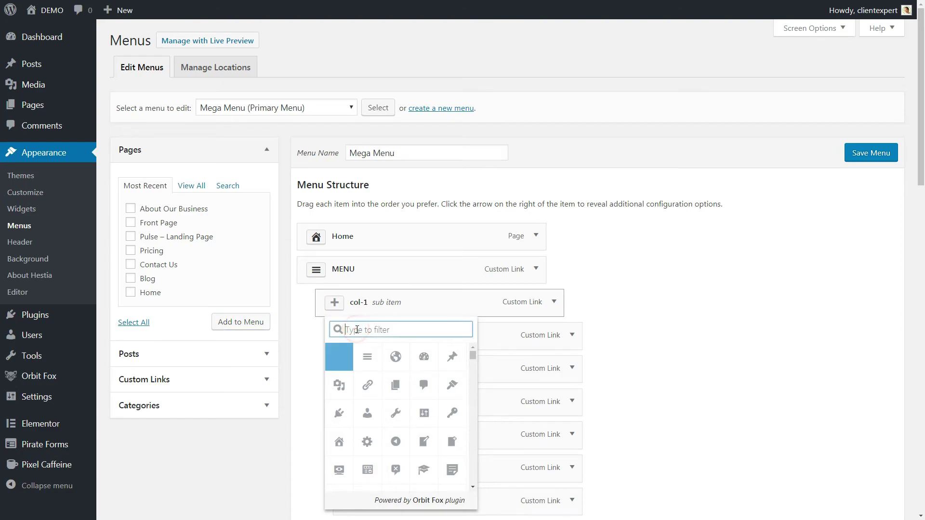
pyautogui.write('r')
pyautogui.press('BackSpace')
pyautogui.write('arr')
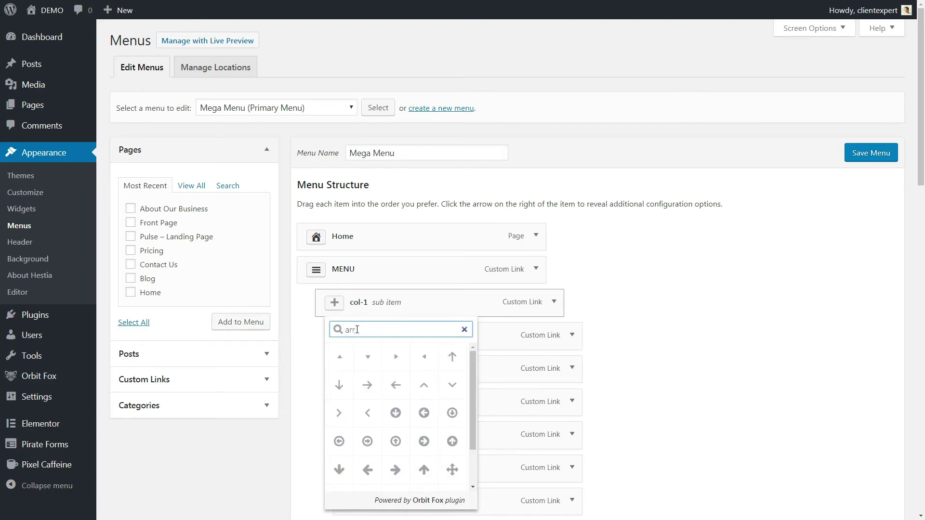
pyautogui.click(396, 357)
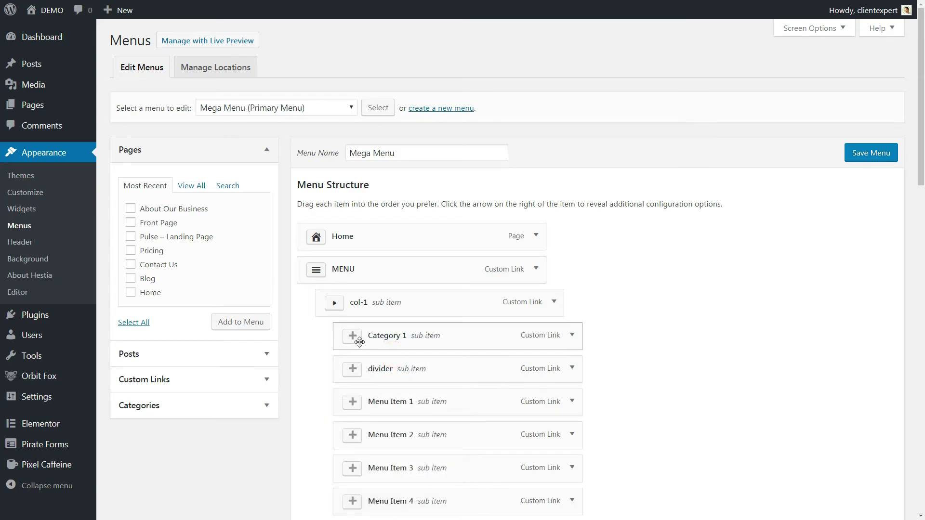
# Step: Give Contact Us the outlined envelope icon, found by filtering for 'mail'
pyautogui.scroll(-20, 337, 347)
pyautogui.click(313, 353)
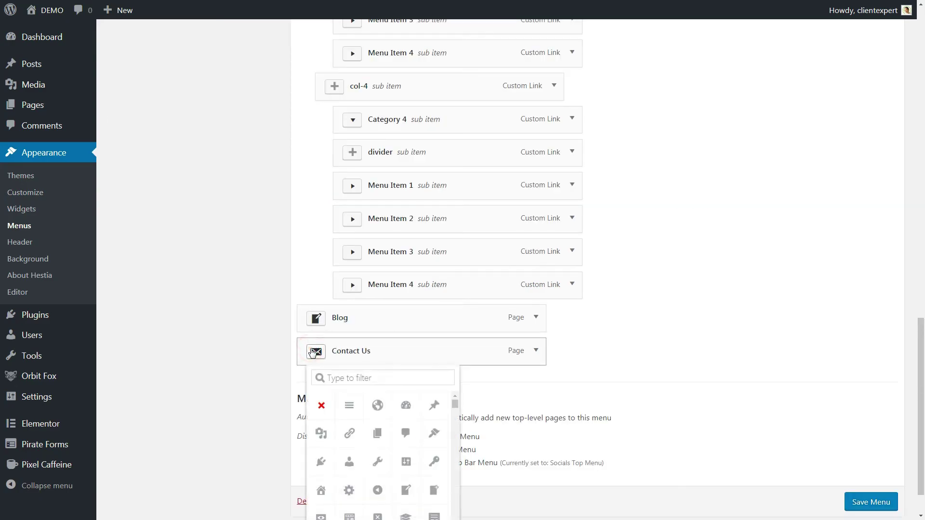
pyautogui.click(350, 378)
pyautogui.write('map')
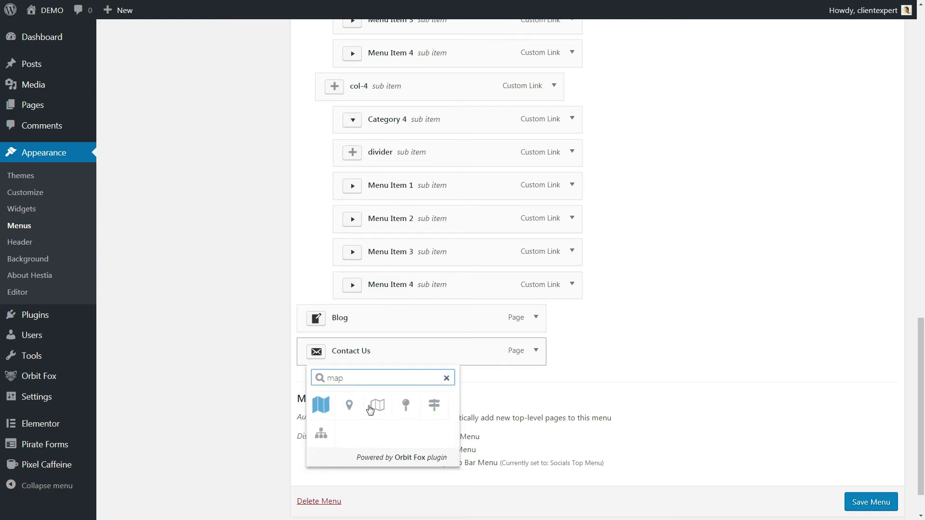
pyautogui.click(447, 378)
pyautogui.click(720, 398)
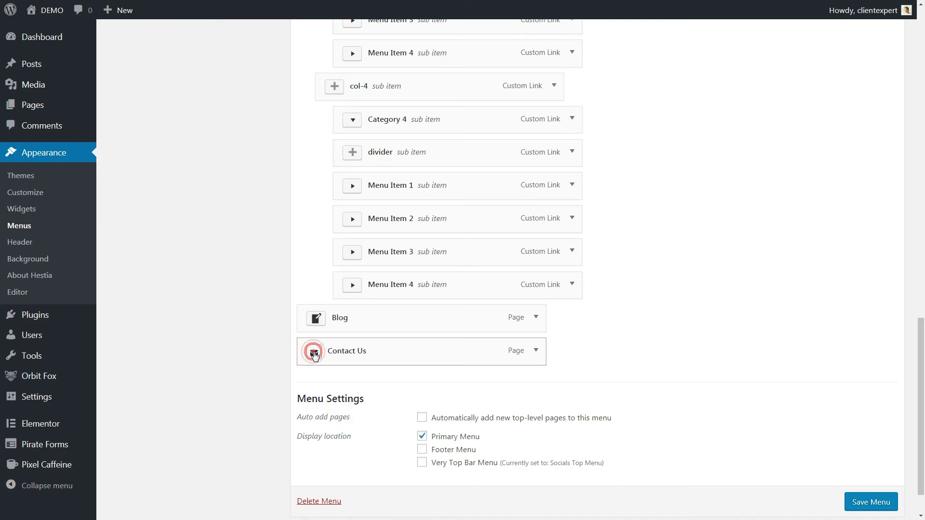
pyautogui.click(316, 352)
pyautogui.click(364, 378)
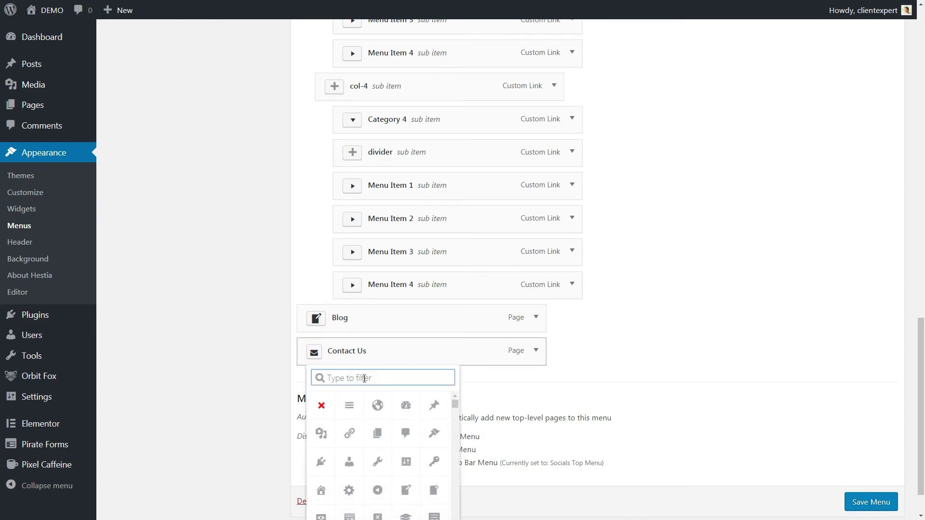
pyautogui.write('enve')
pyautogui.press('BackSpace')
pyautogui.press('BackSpace')
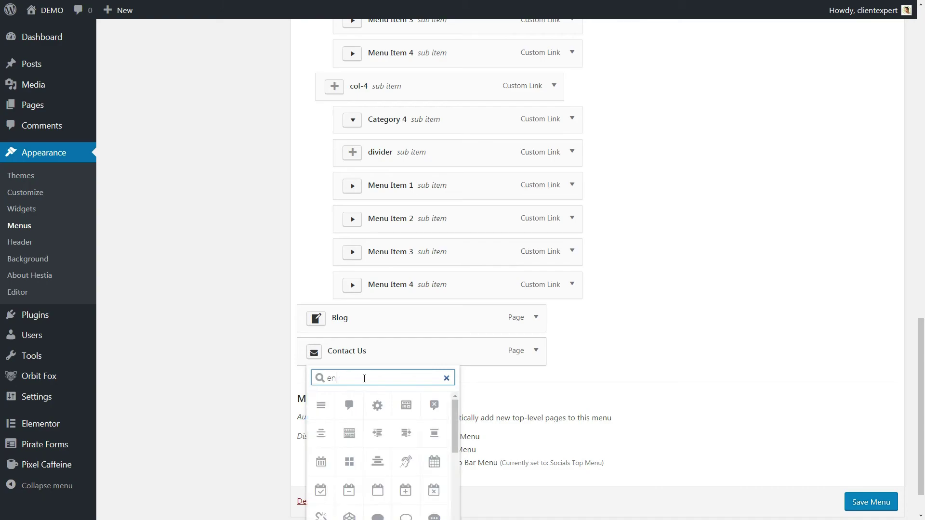
pyautogui.write('ma')
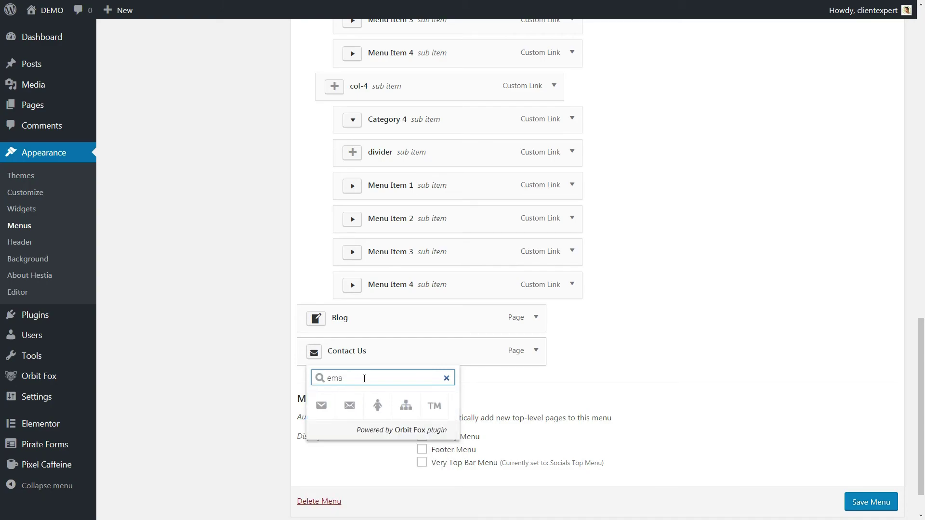
pyautogui.write('il')
pyautogui.click(354, 403)
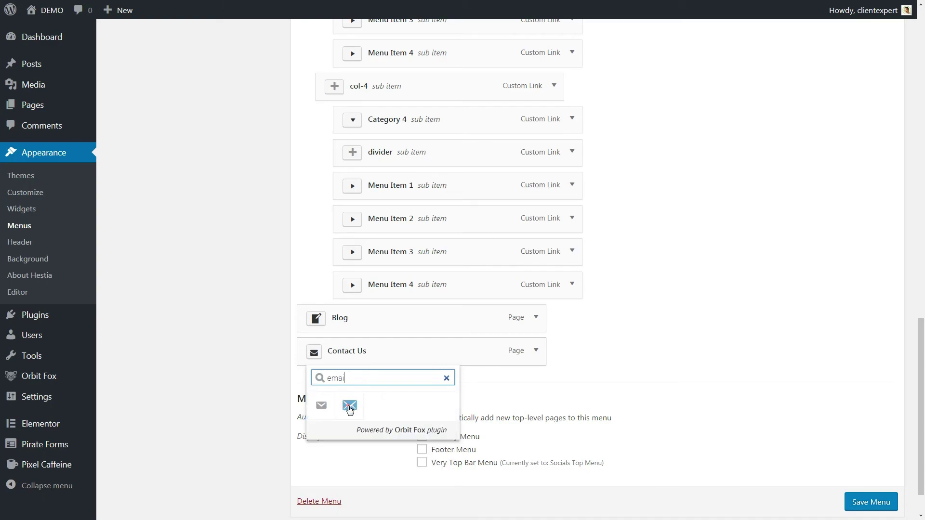
# Step: Filter for 'arr' and give col-4's Menu Item 4 a right-caret icon
pyautogui.click(352, 285)
pyautogui.click(378, 313)
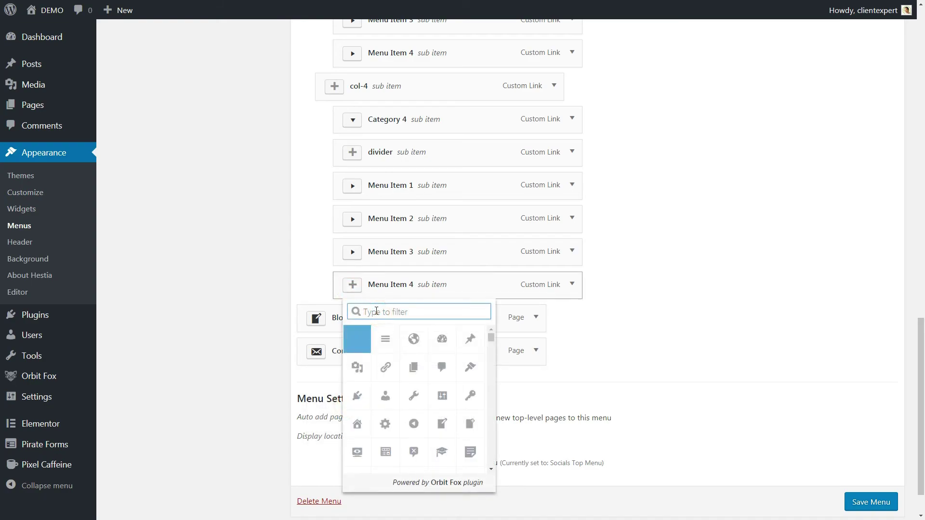
pyautogui.write('arr')
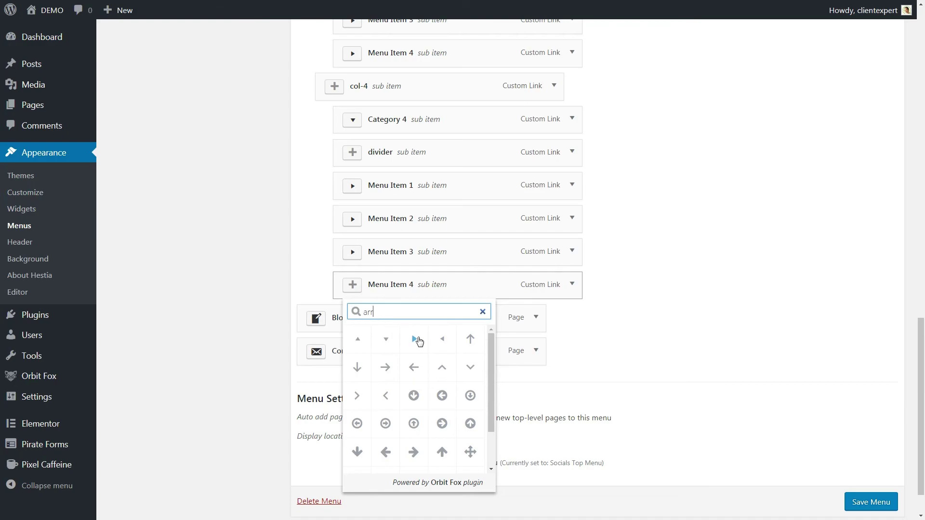
pyautogui.click(416, 339)
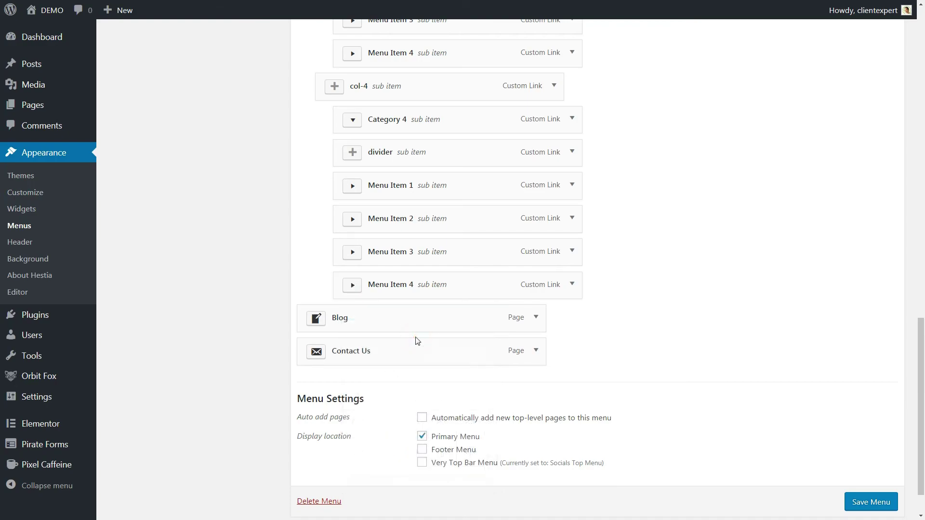
# Step: Save the iconed Mega Menu and open the Sea View site's front end
pyautogui.click(424, 436)
pyautogui.click(878, 501)
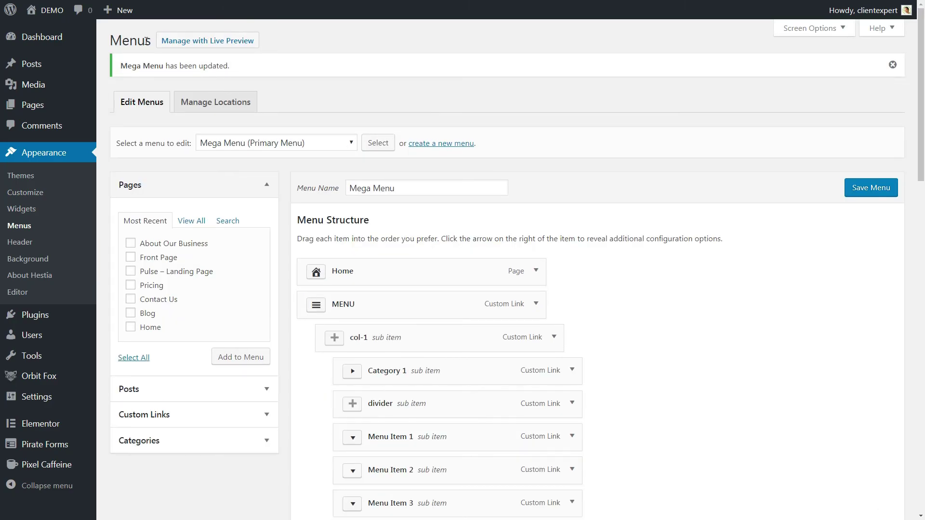
pyautogui.moveTo(50, 9)
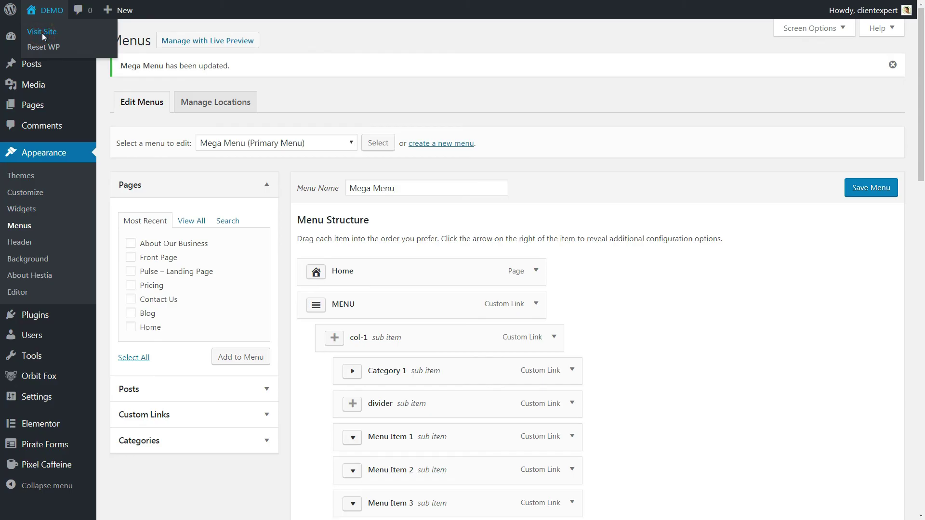
pyautogui.click(42, 32)
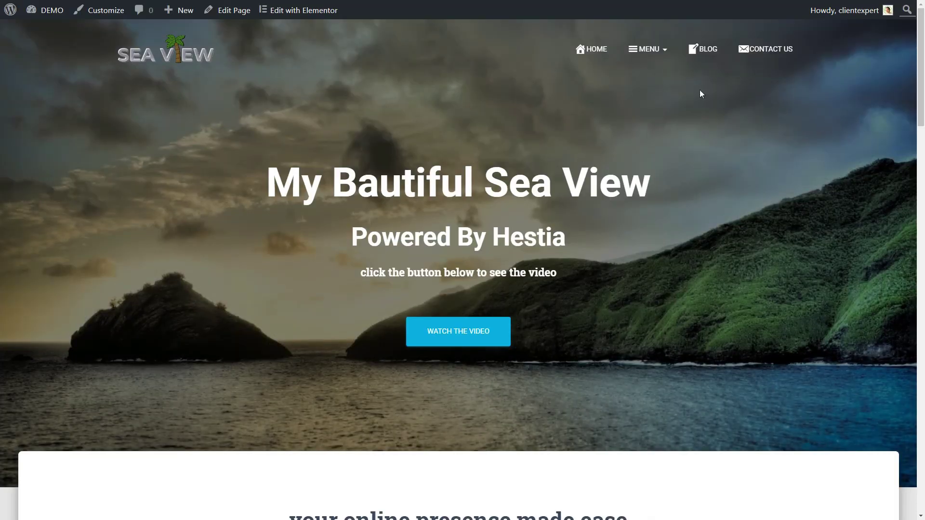